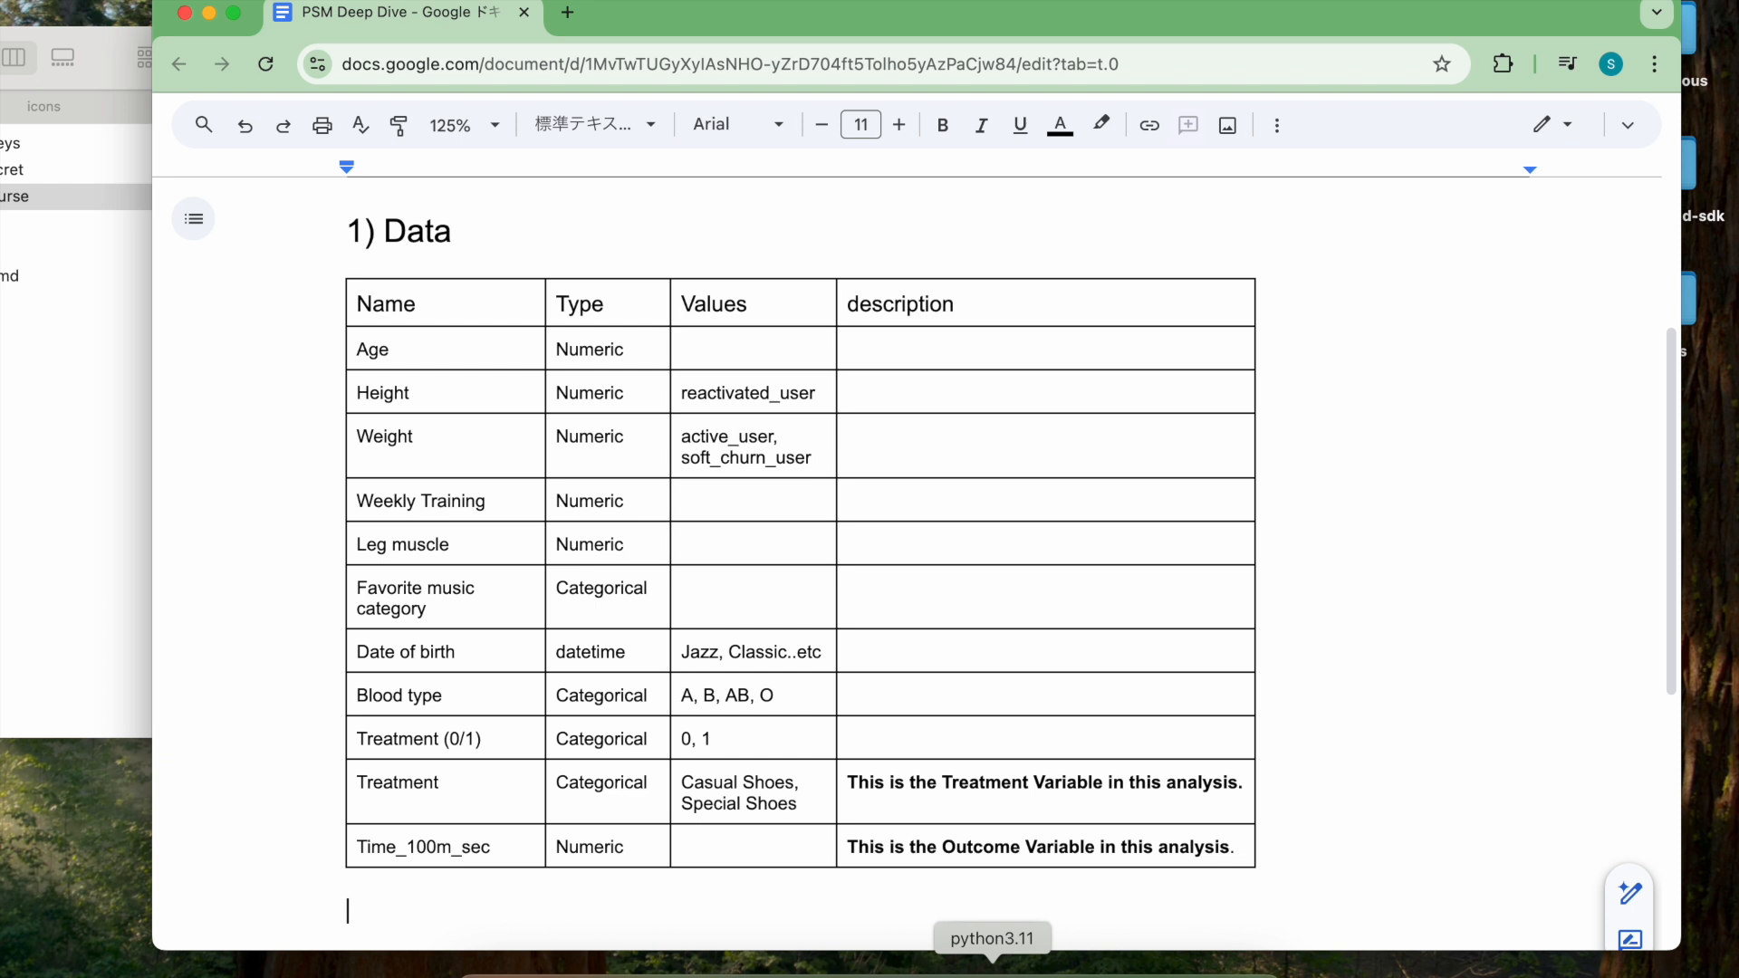
Step: Switch to the Allye workflow window and load psm_shoes_demo.csv from the online_course folder onto the empty canvas
left_click(993, 971)
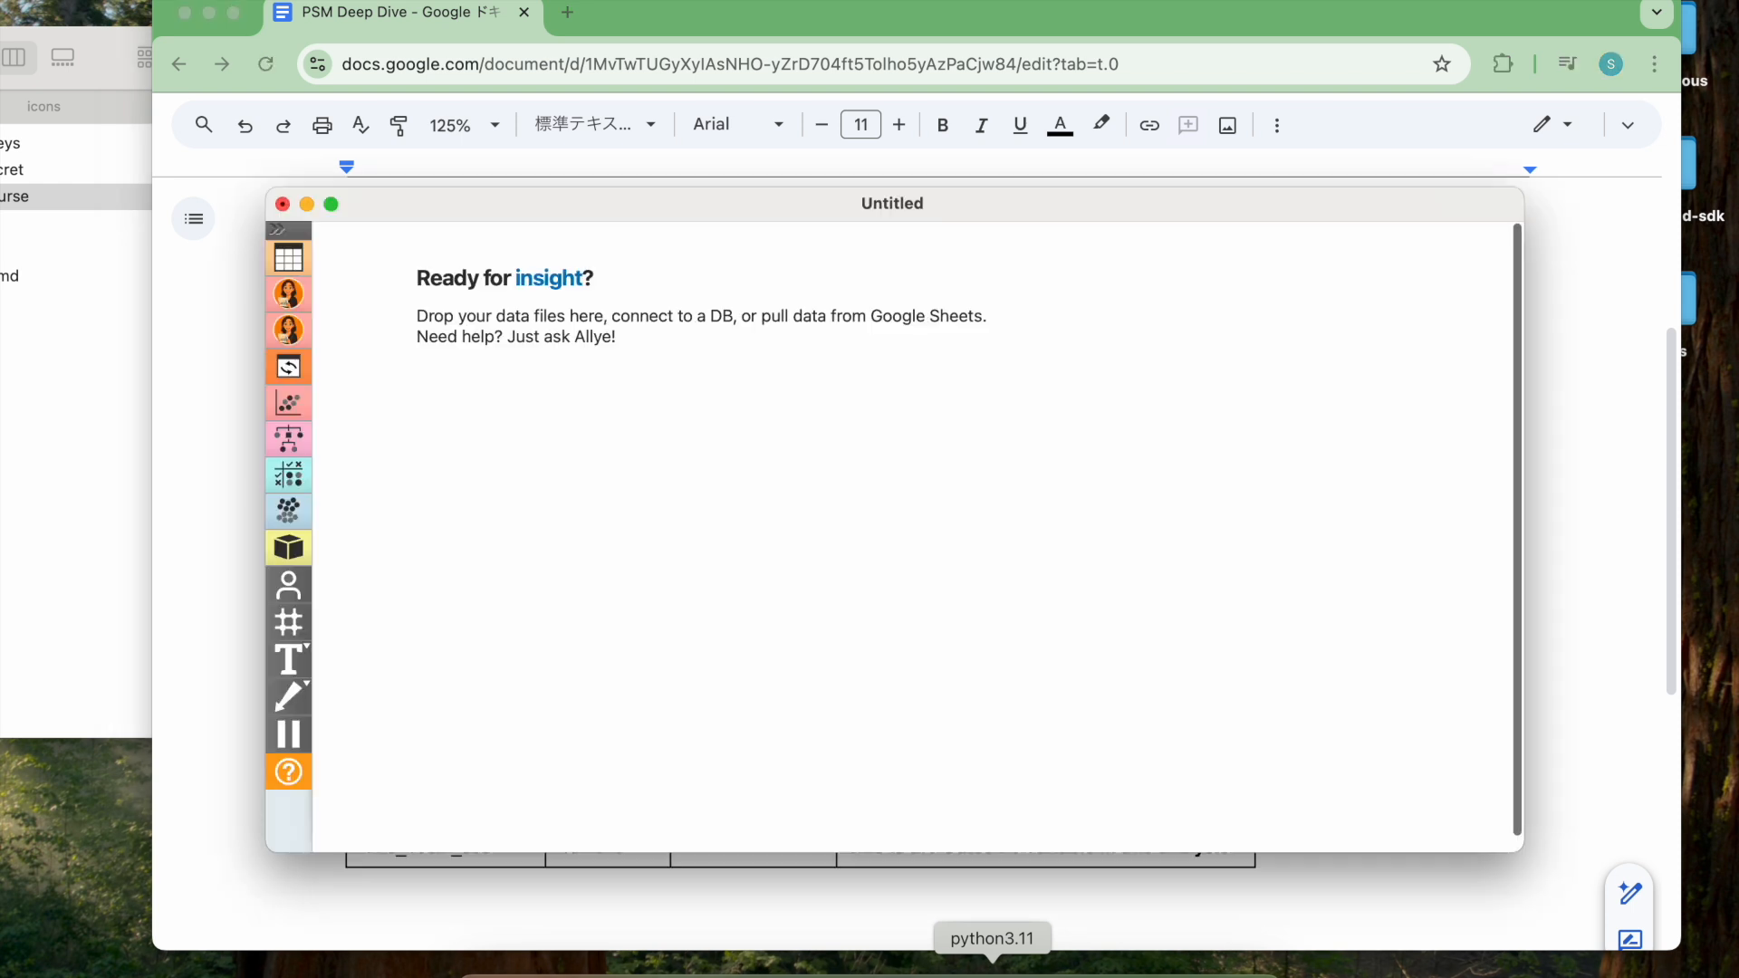
left_click(114, 57)
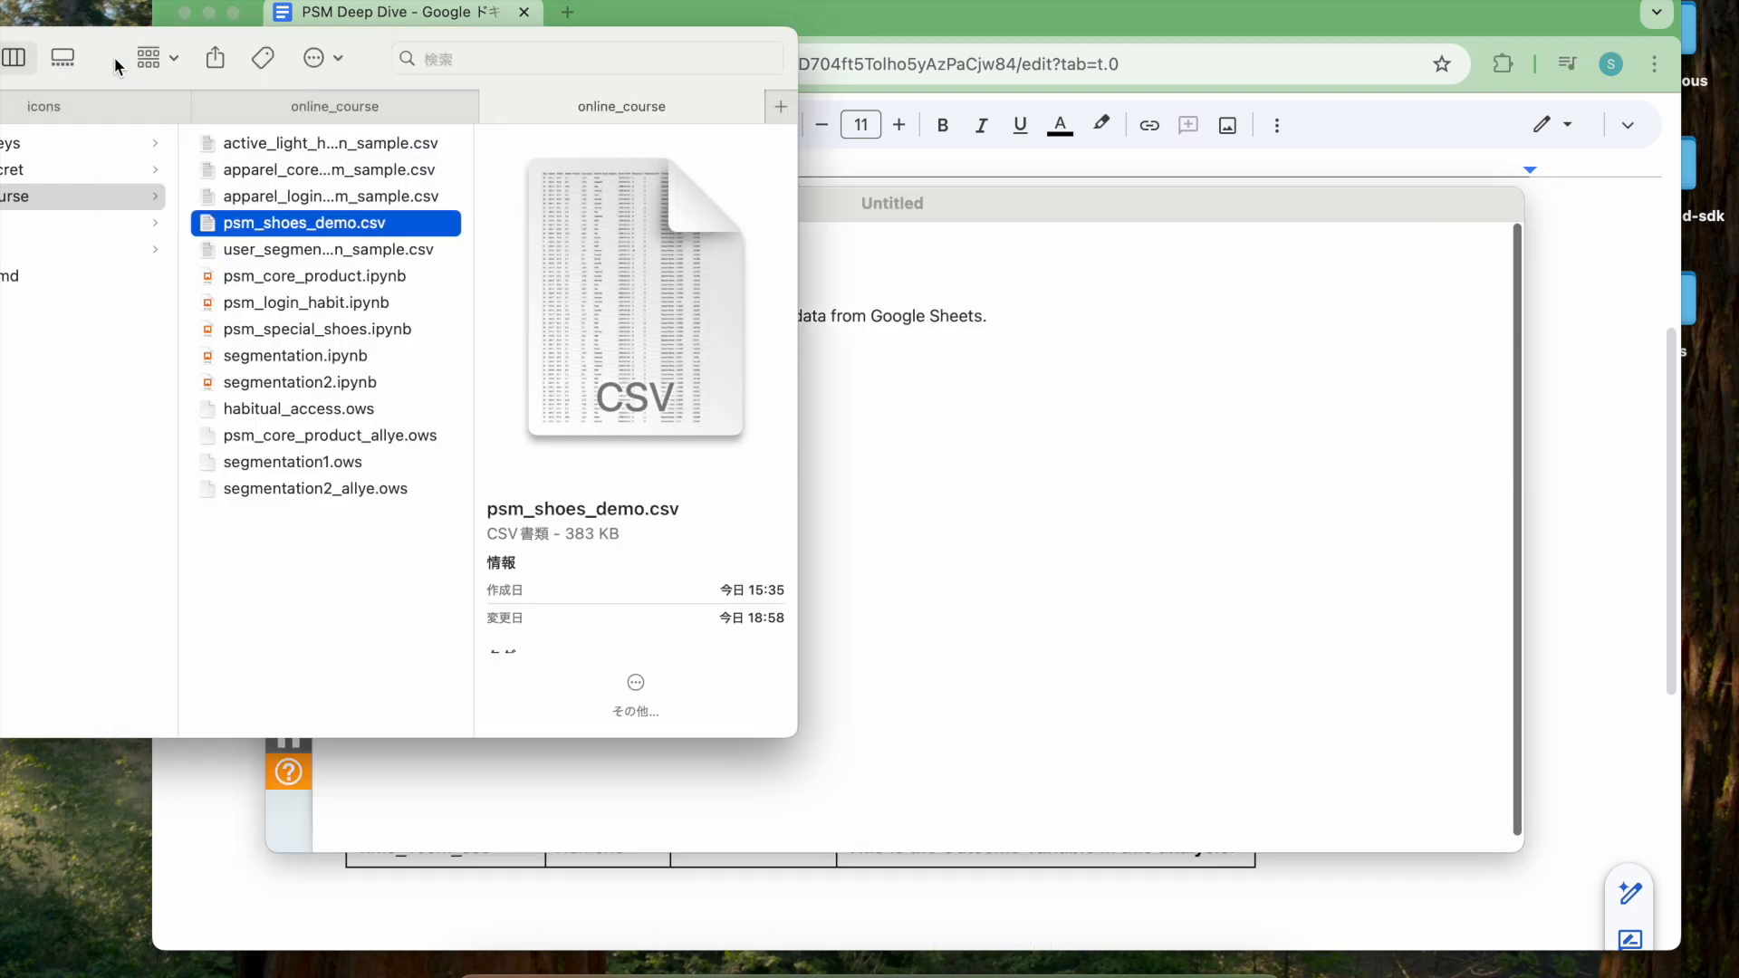
left_click_drag(256, 230, 724, 513)
Step: Add a Distributions widget fed by the File node and split its columns by Treatment
type("hist")
key("Return")
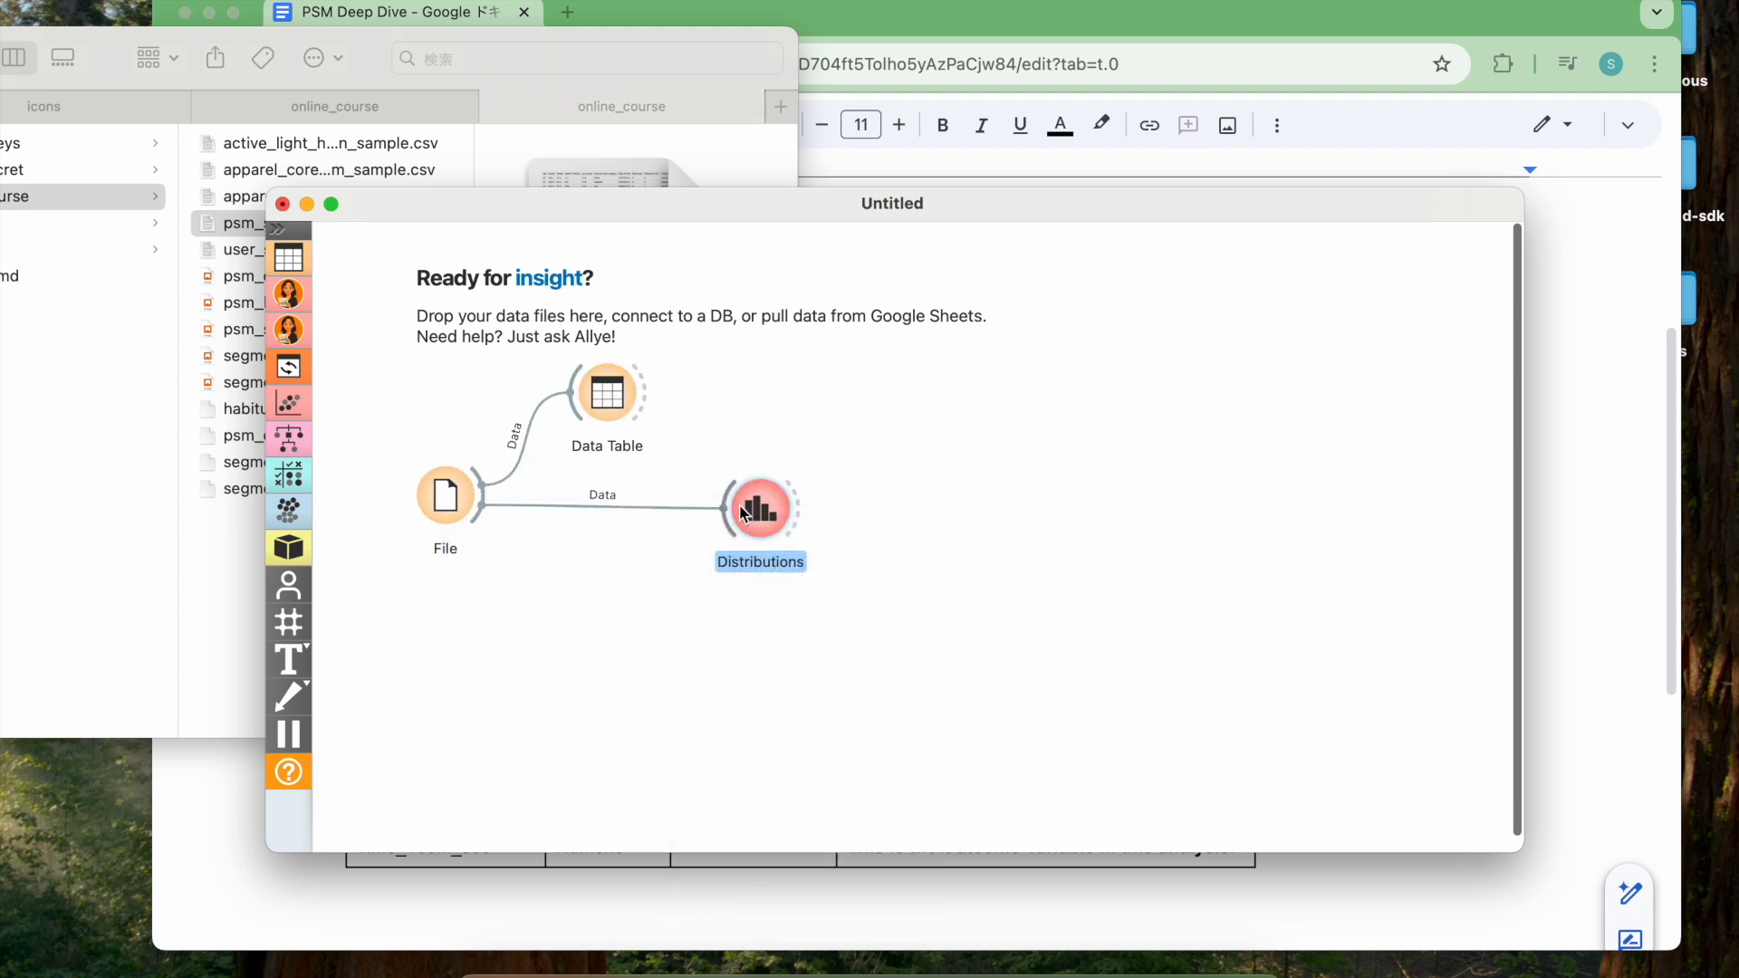
double_click(747, 514)
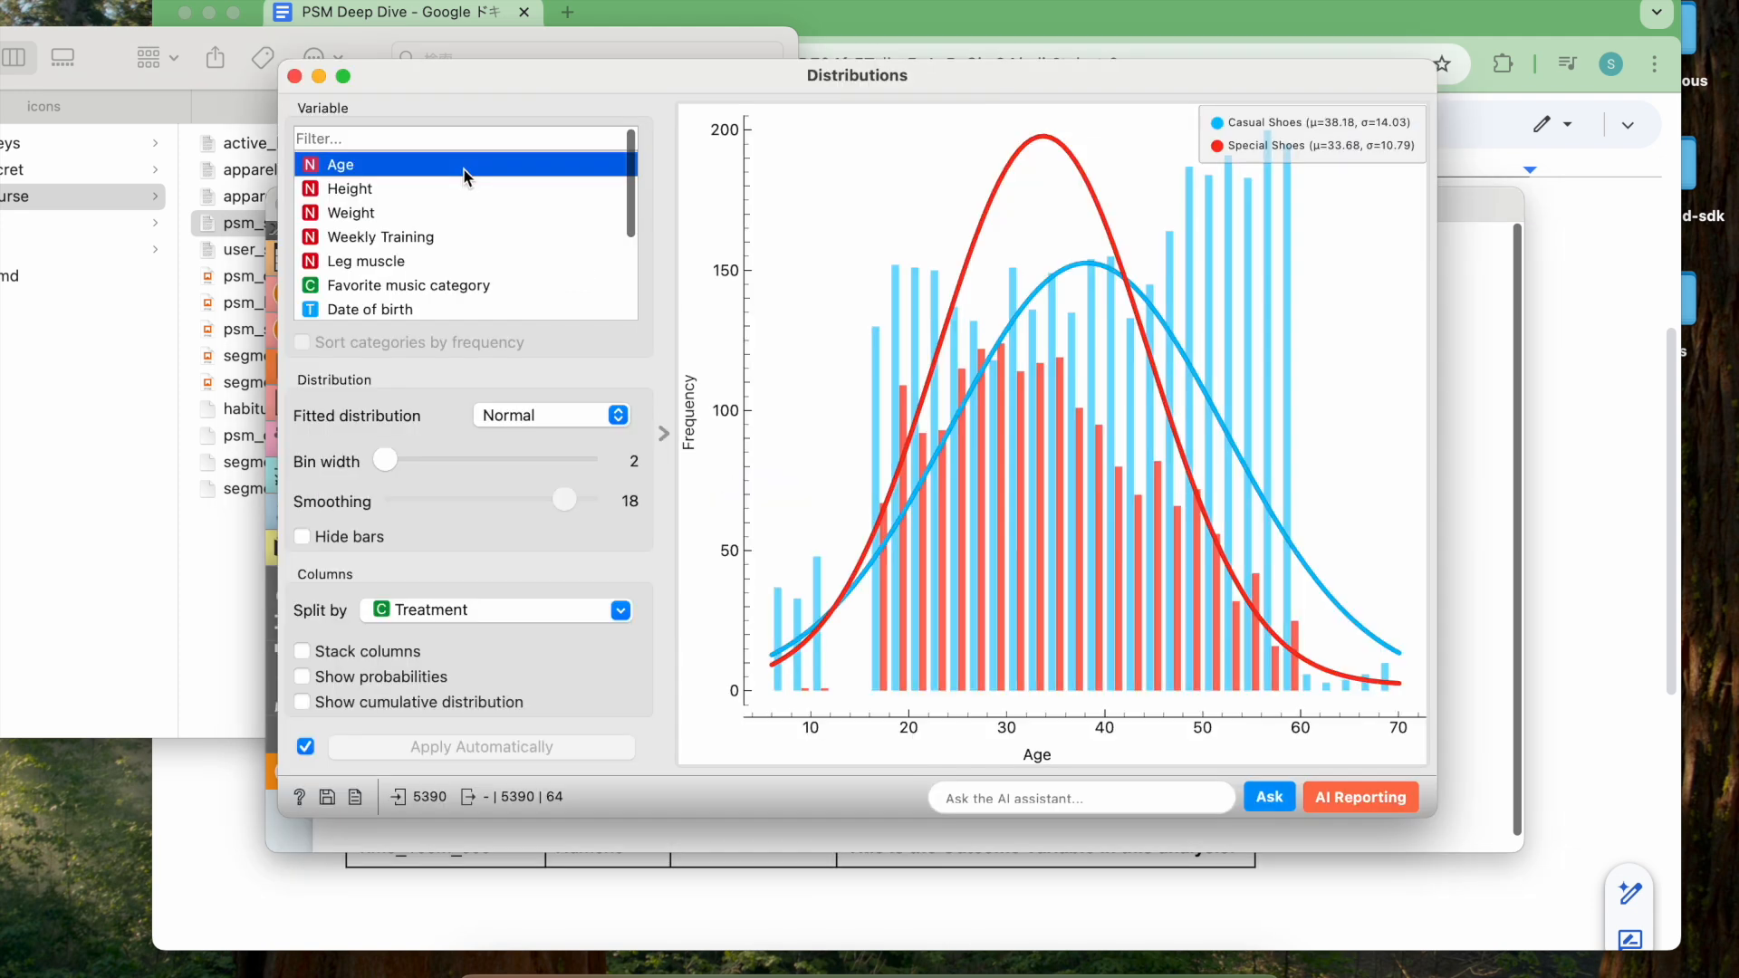
left_click(503, 624)
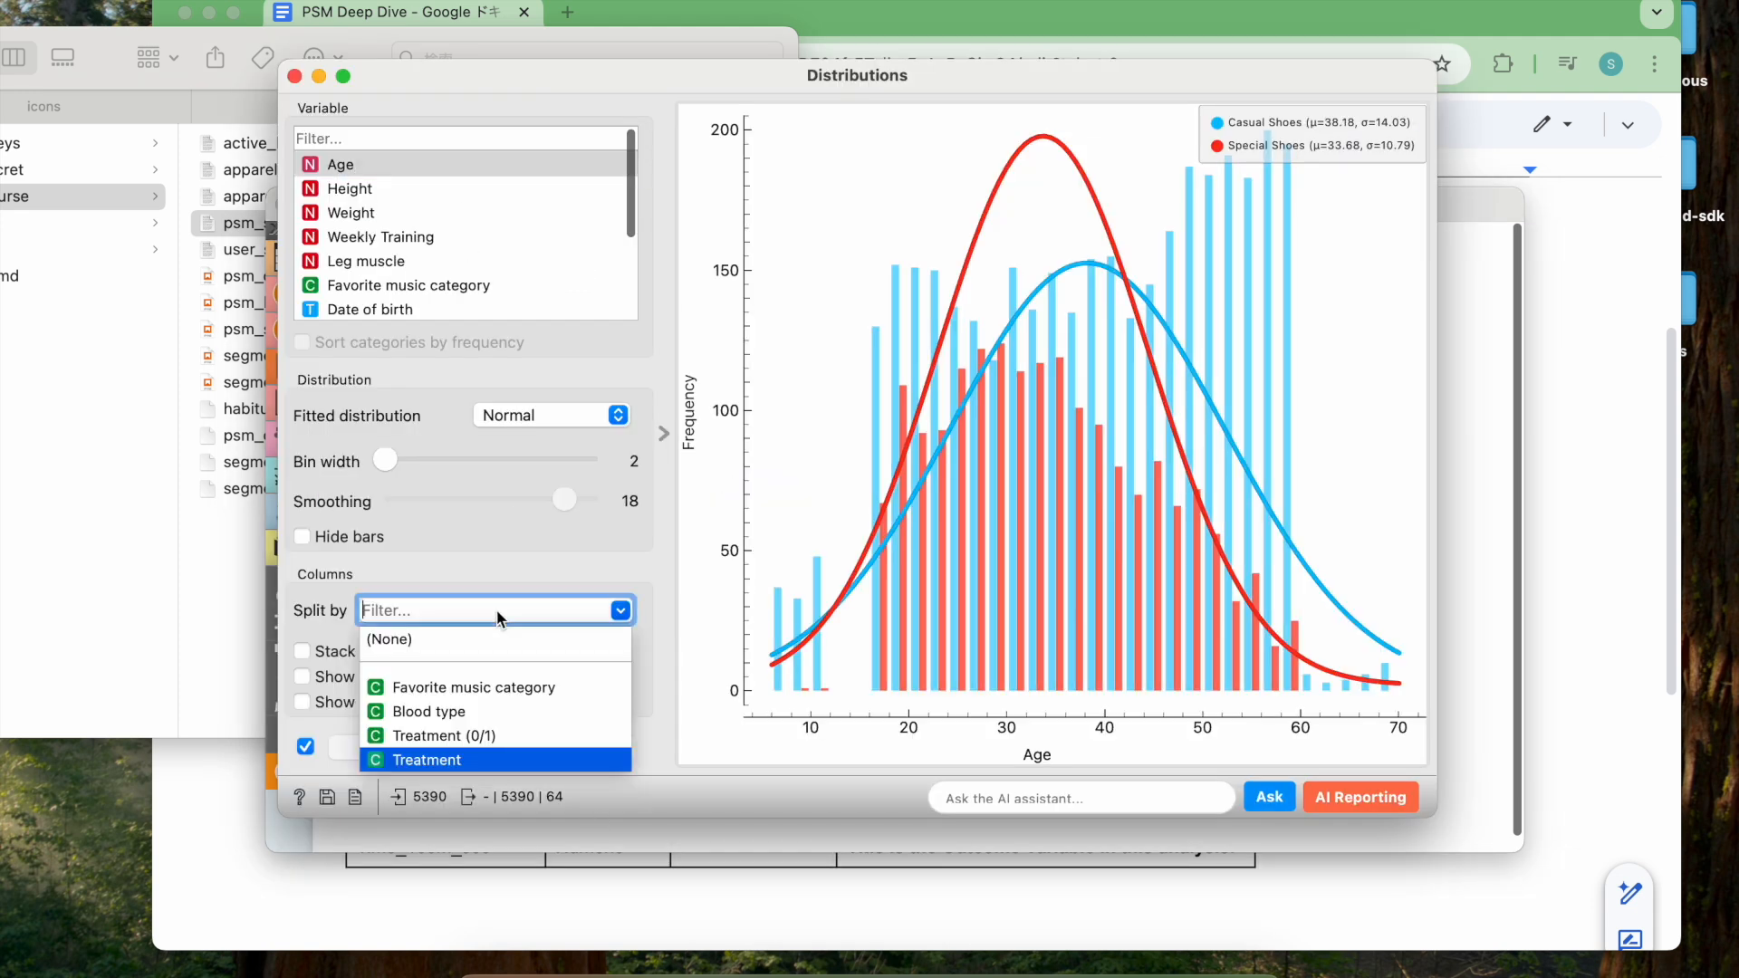
left_click(475, 764)
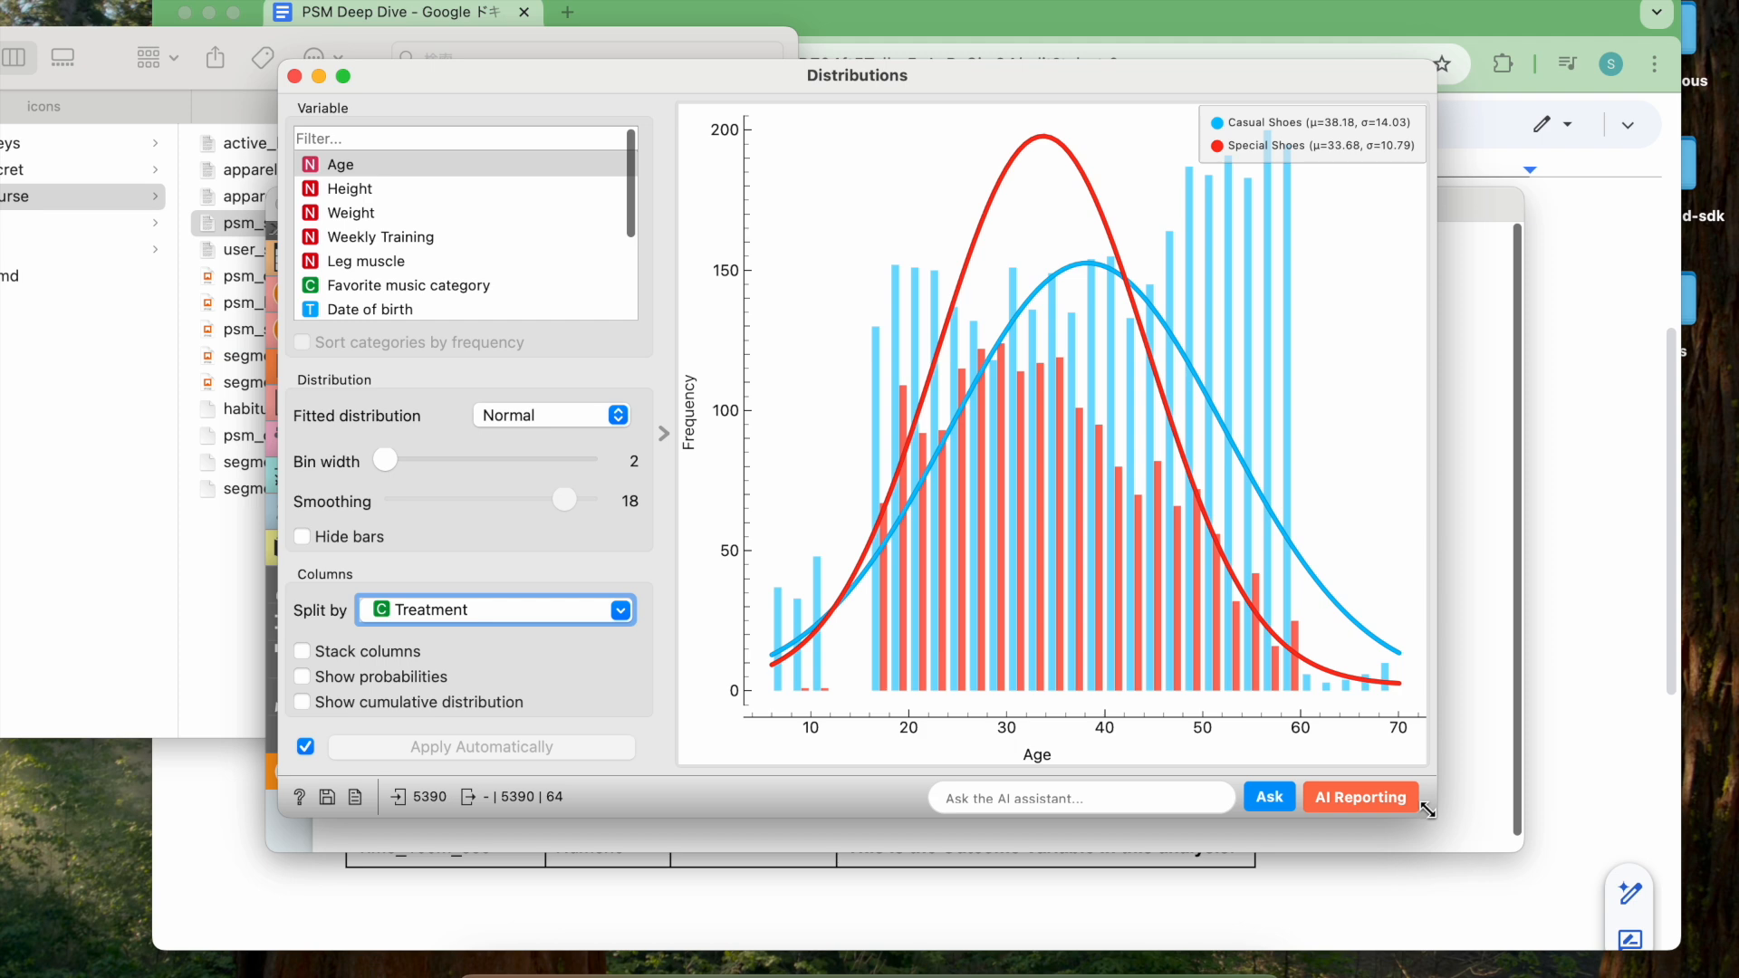
Step: Enlarge the Distributions window and view the distributions of Height and Weekly Training by treatment group
left_click_drag(1431, 813, 1568, 912)
left_click(367, 190)
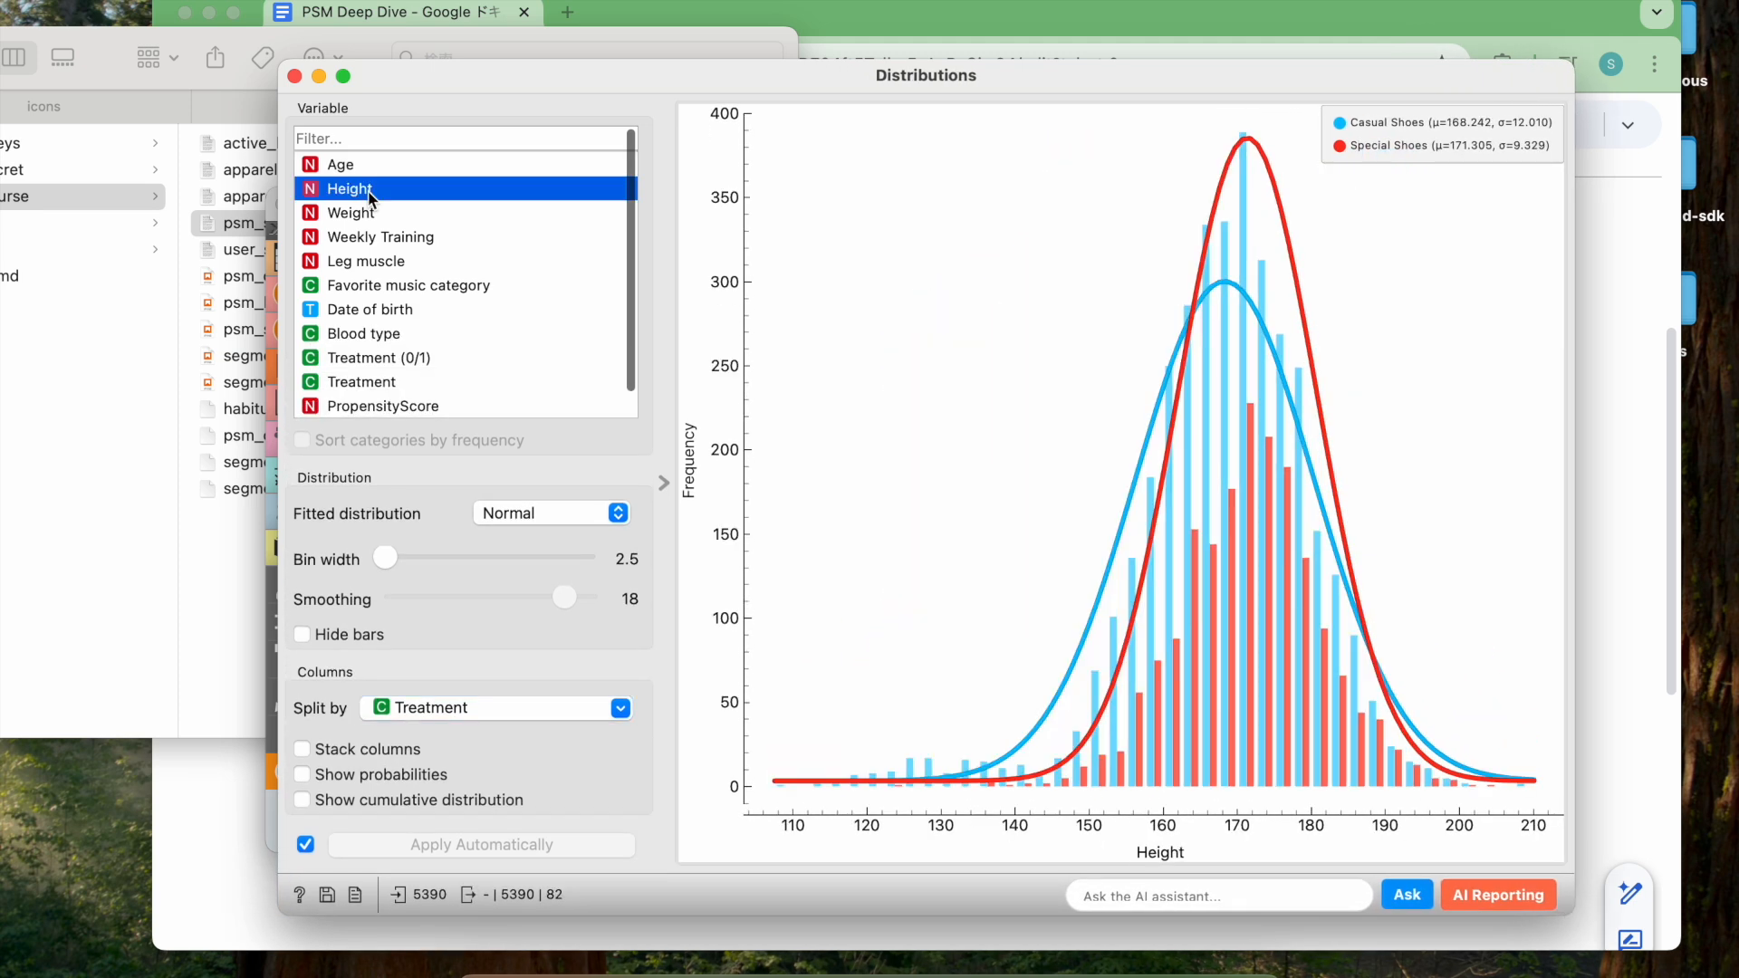
left_click(367, 238)
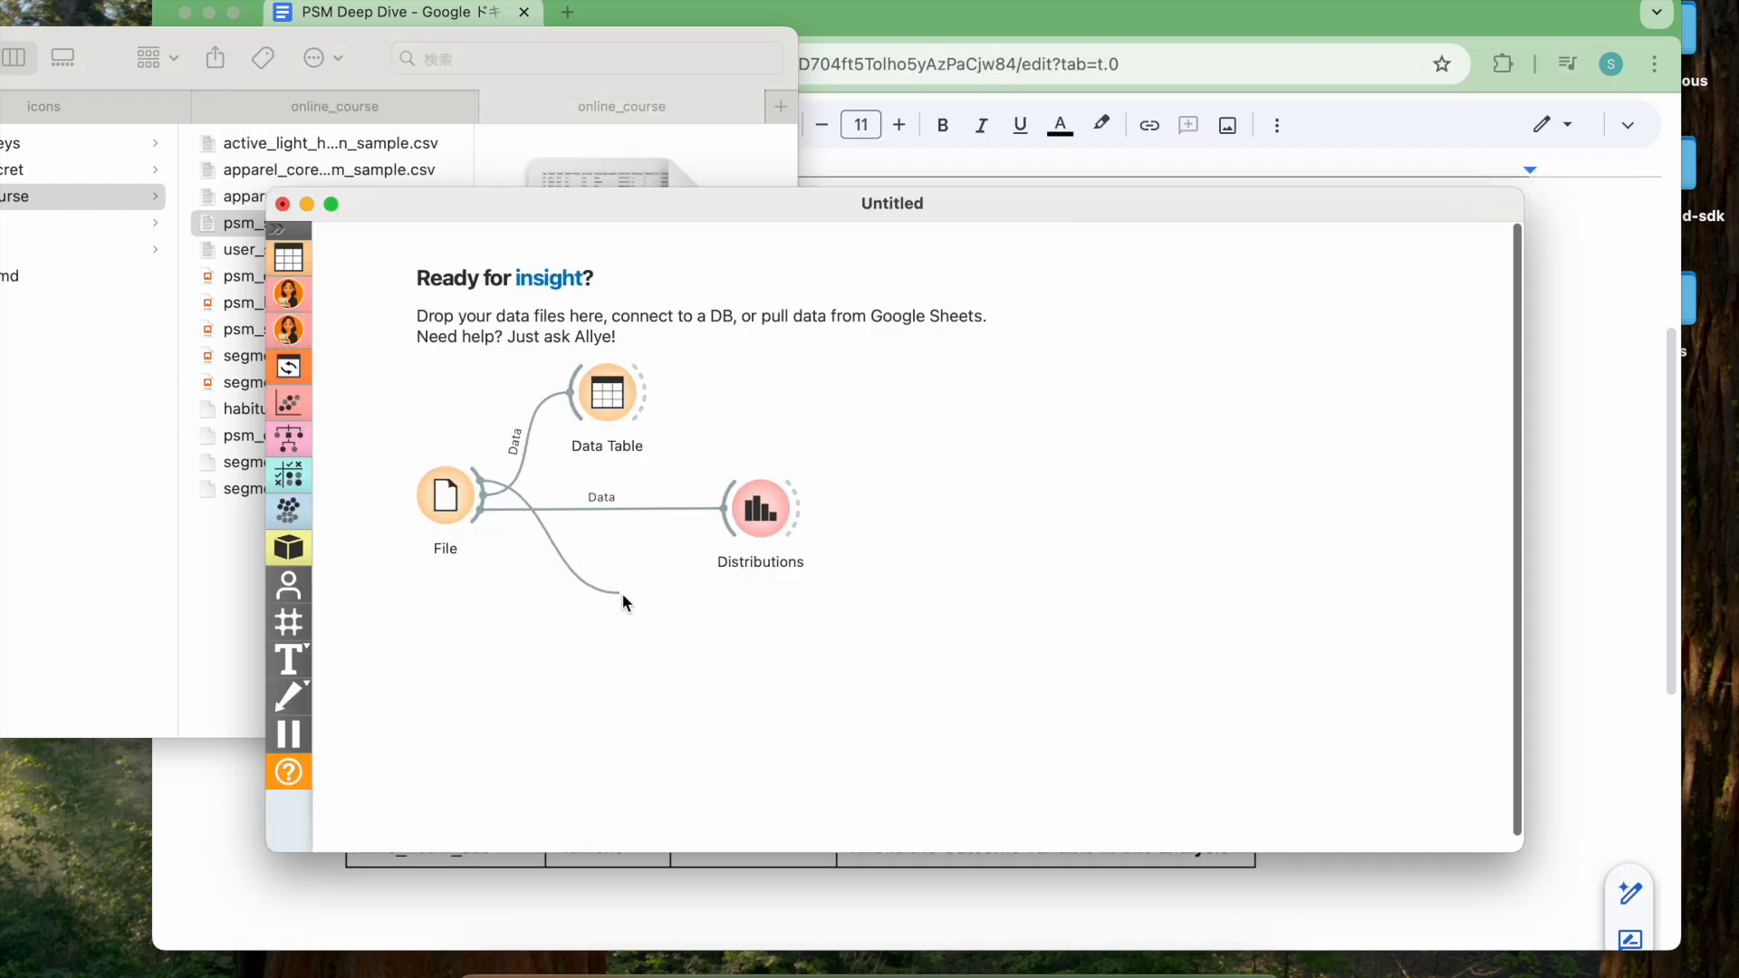
Step: Connect an AB Test widget to the File node, with Treatment as treatment variable and Casual Shoes as control group
left_click_drag(621, 592, 623, 599)
double_click(646, 595)
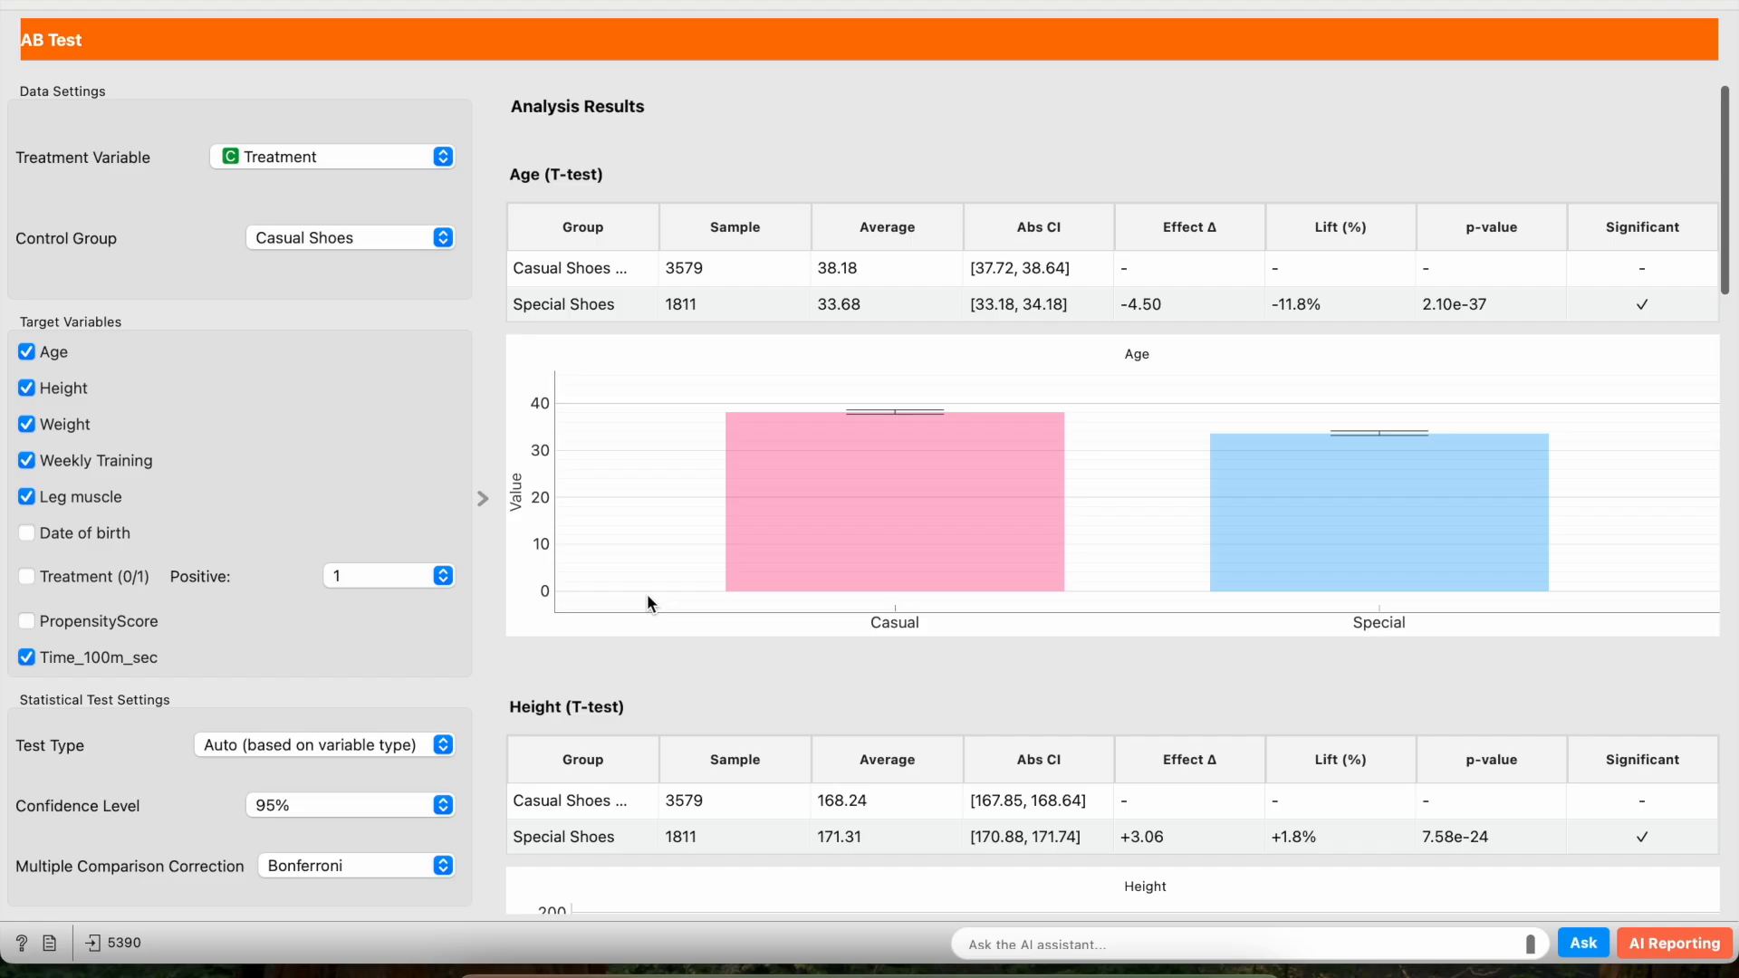
left_click(308, 160)
left_click(308, 160)
left_click(309, 237)
left_click(308, 238)
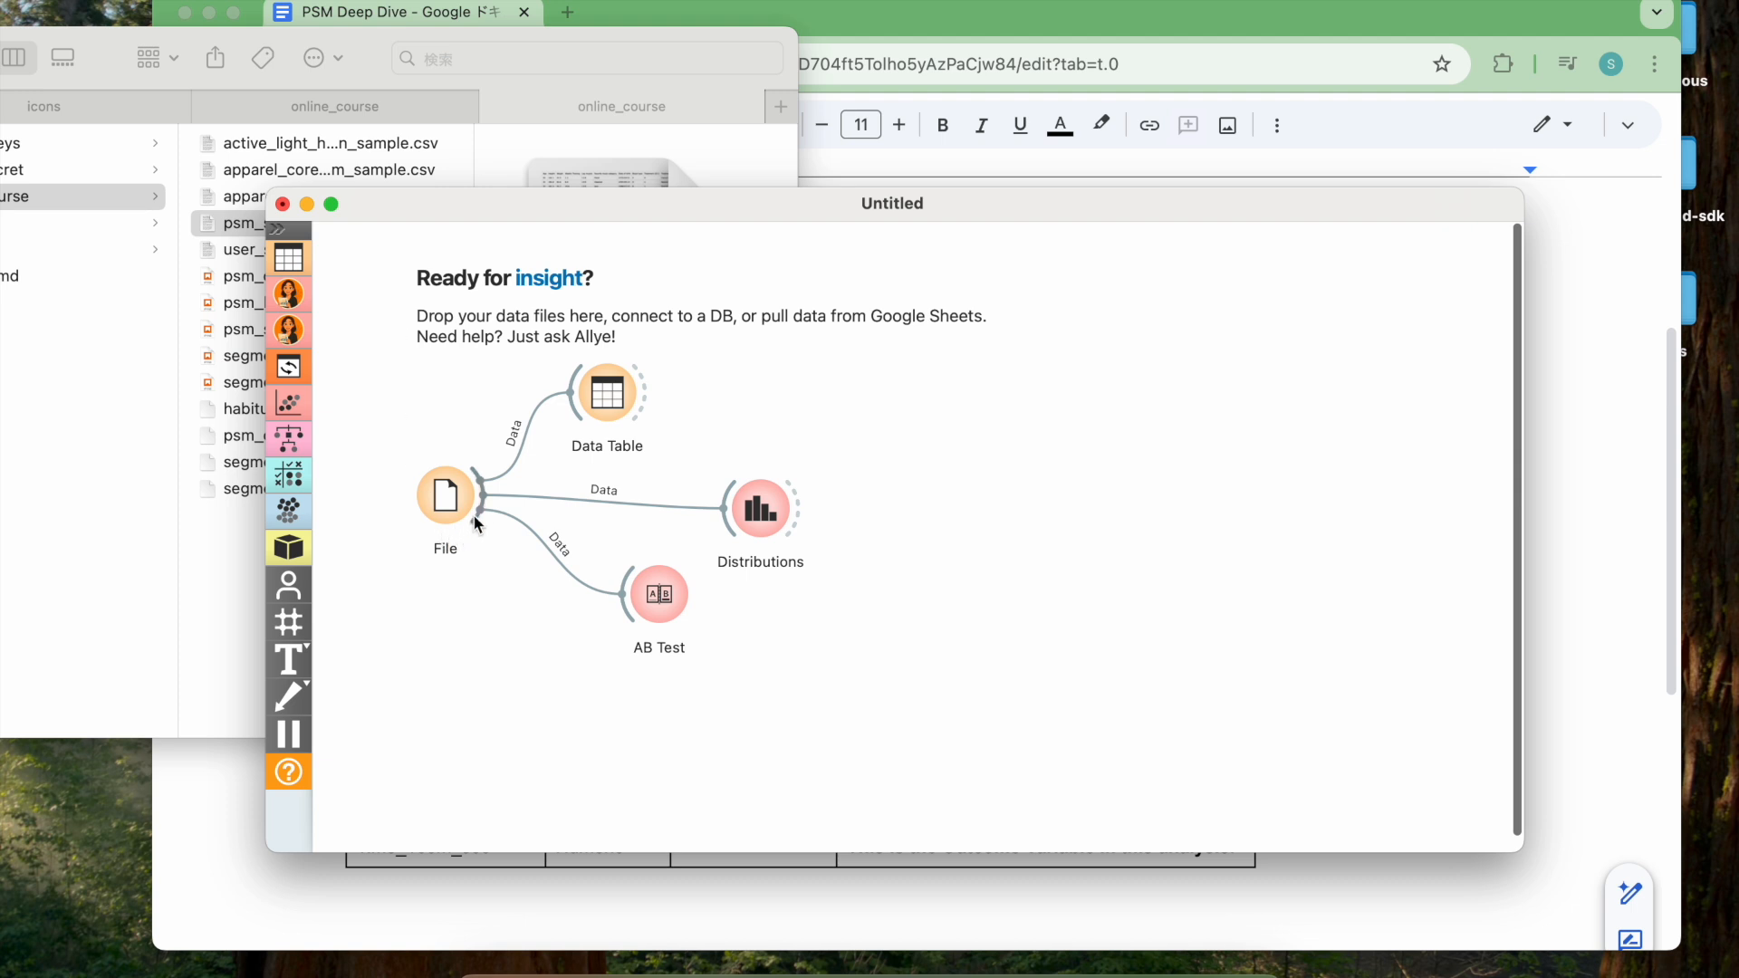
Step: Connect a Propensity Score Matching widget to the File node and open its settings
left_click_drag(480, 507, 892, 433)
type("PSM")
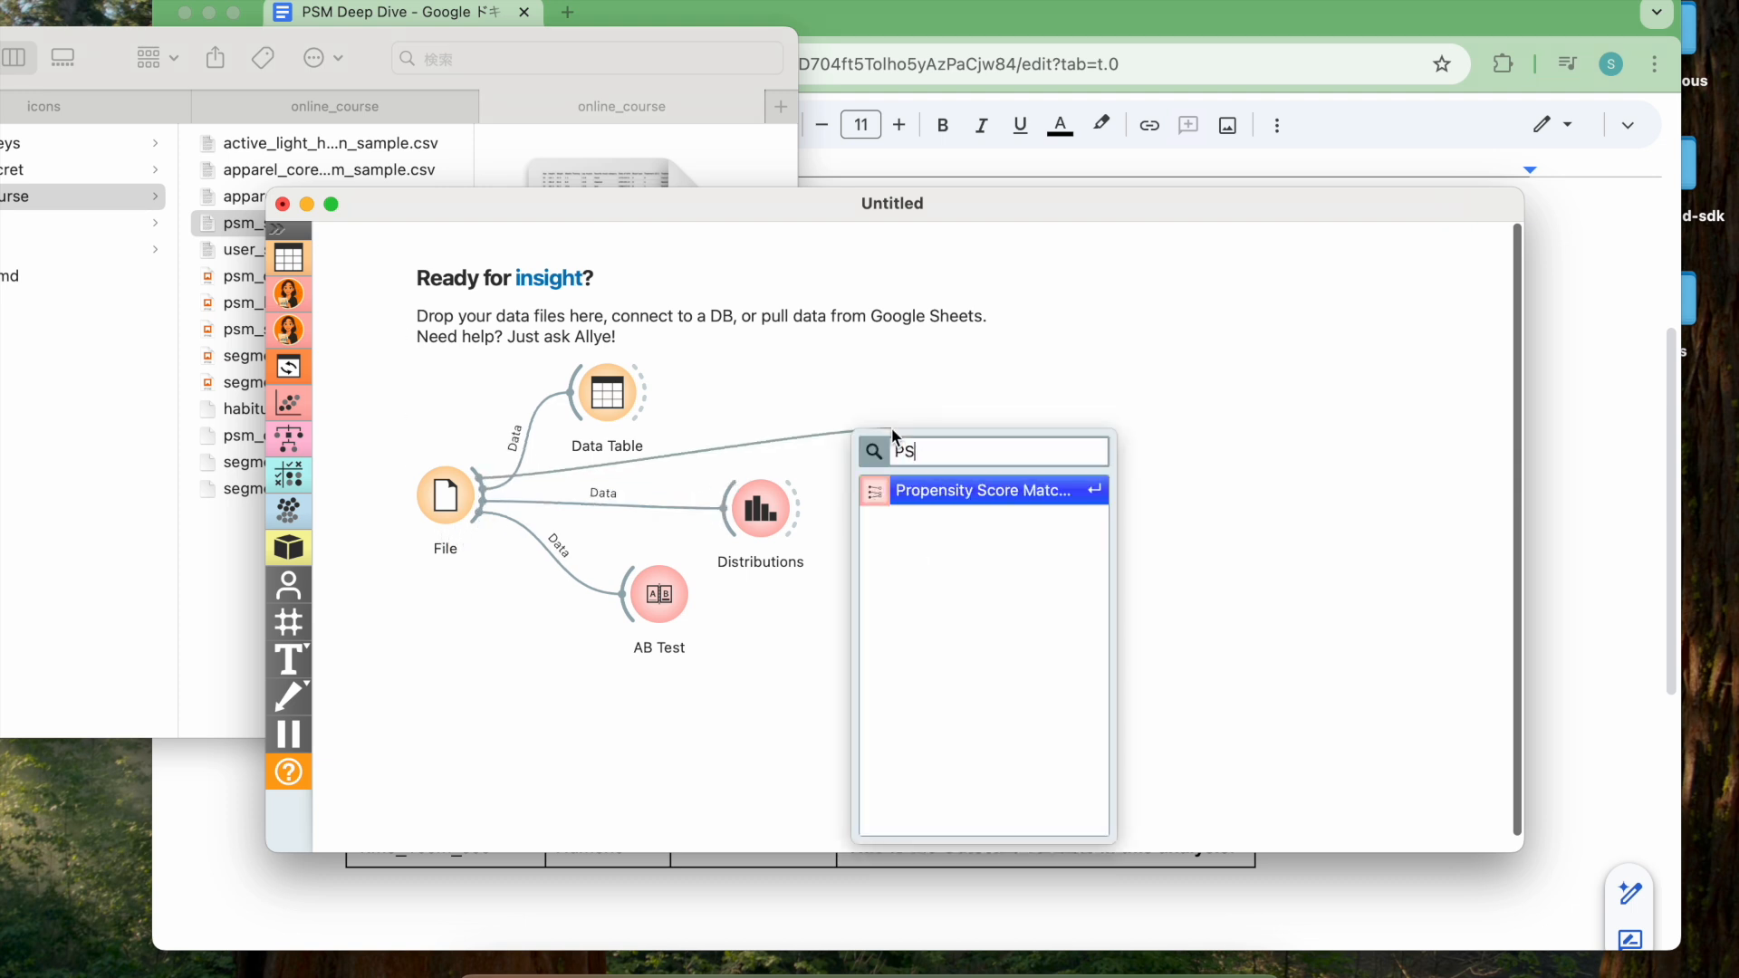
key("Return")
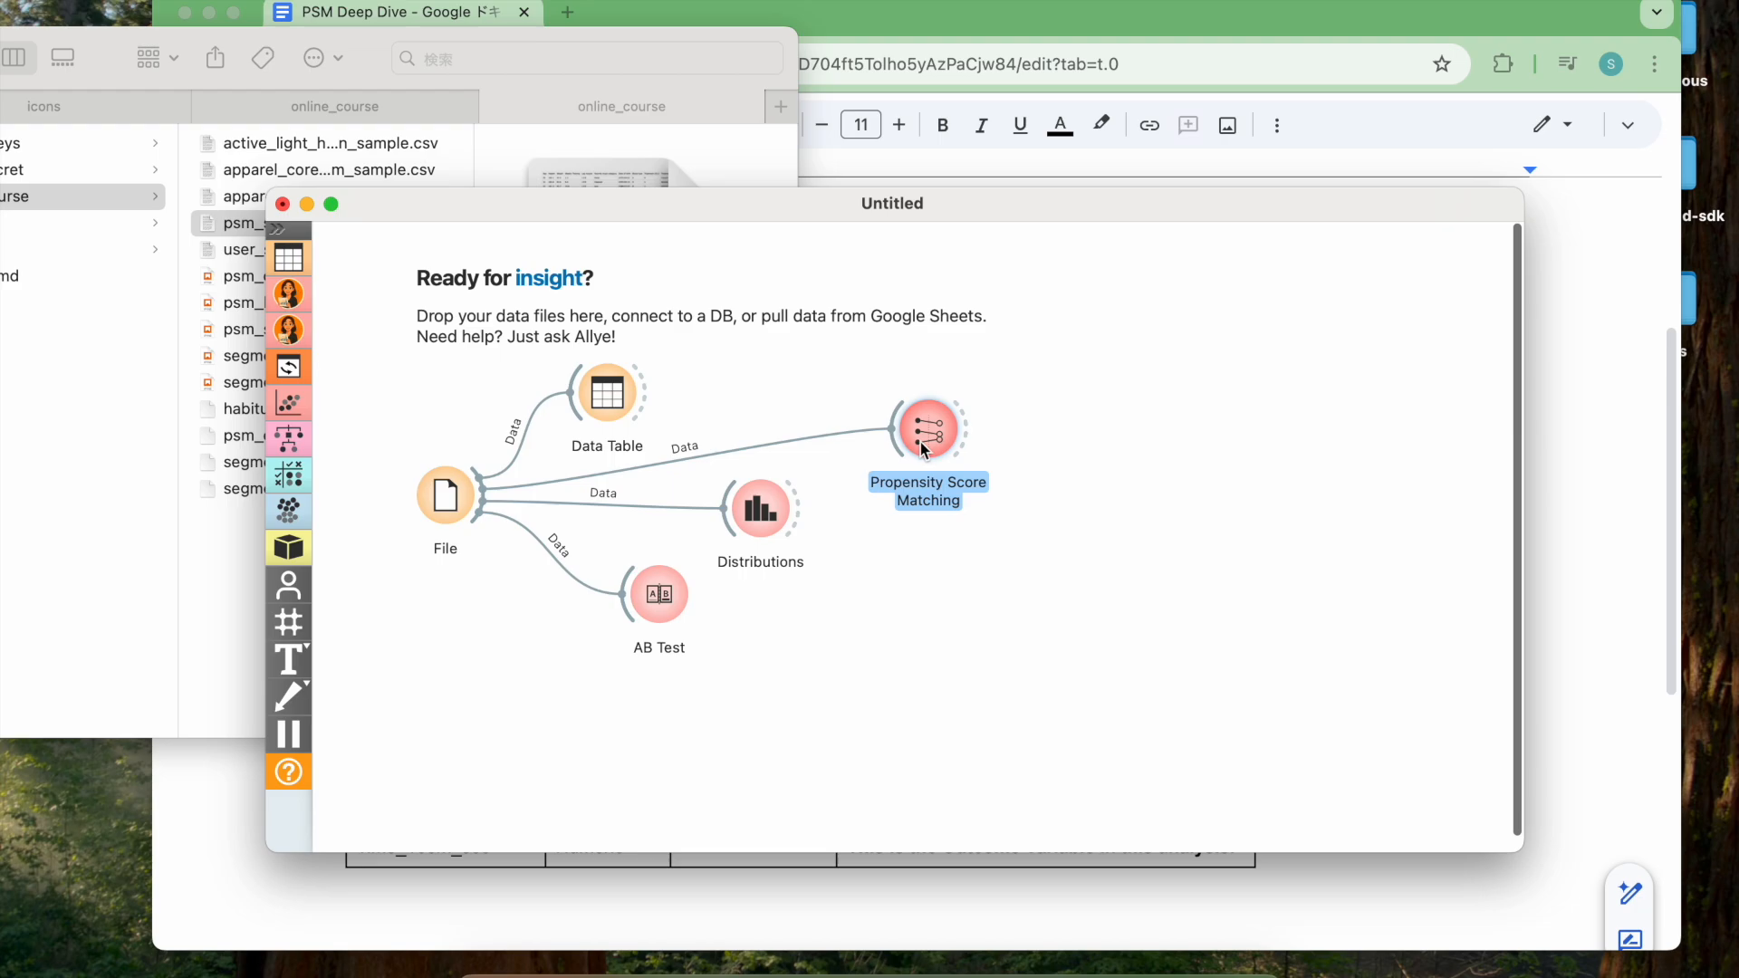
double_click(922, 442)
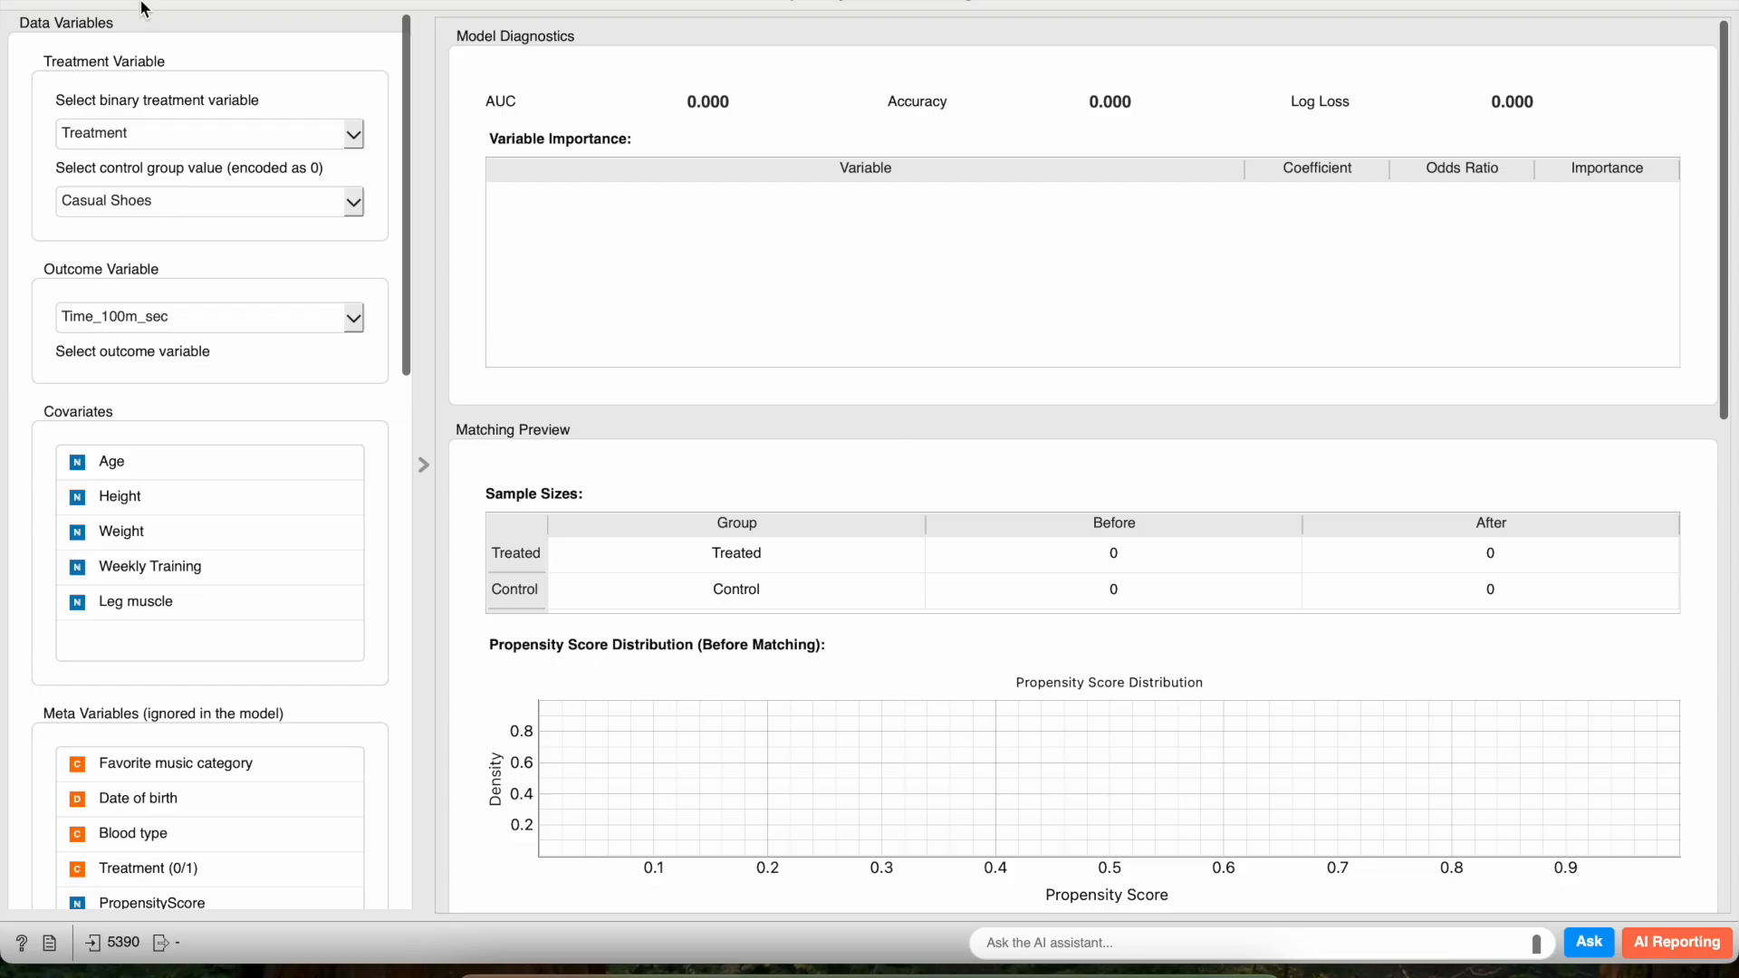
Step: Choose Treatment as the binary treatment variable, Casual Shoes as the control group value and Time_100m_sec as the outcome variable
left_click(190, 133)
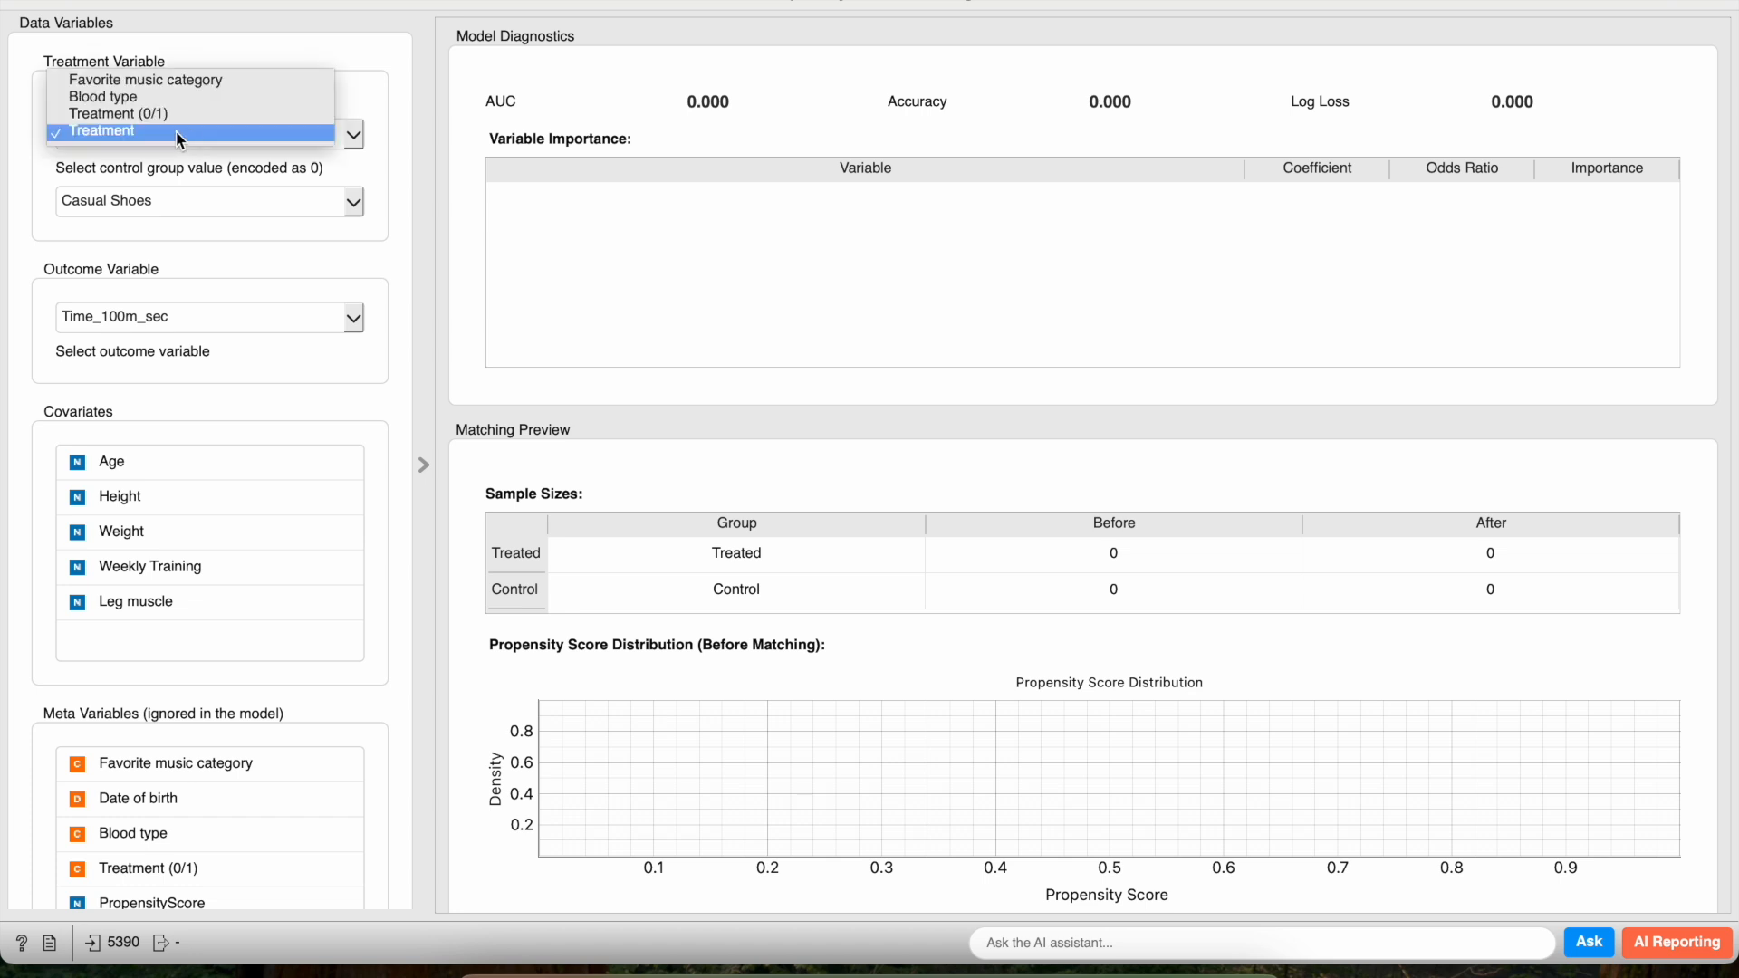
left_click(172, 130)
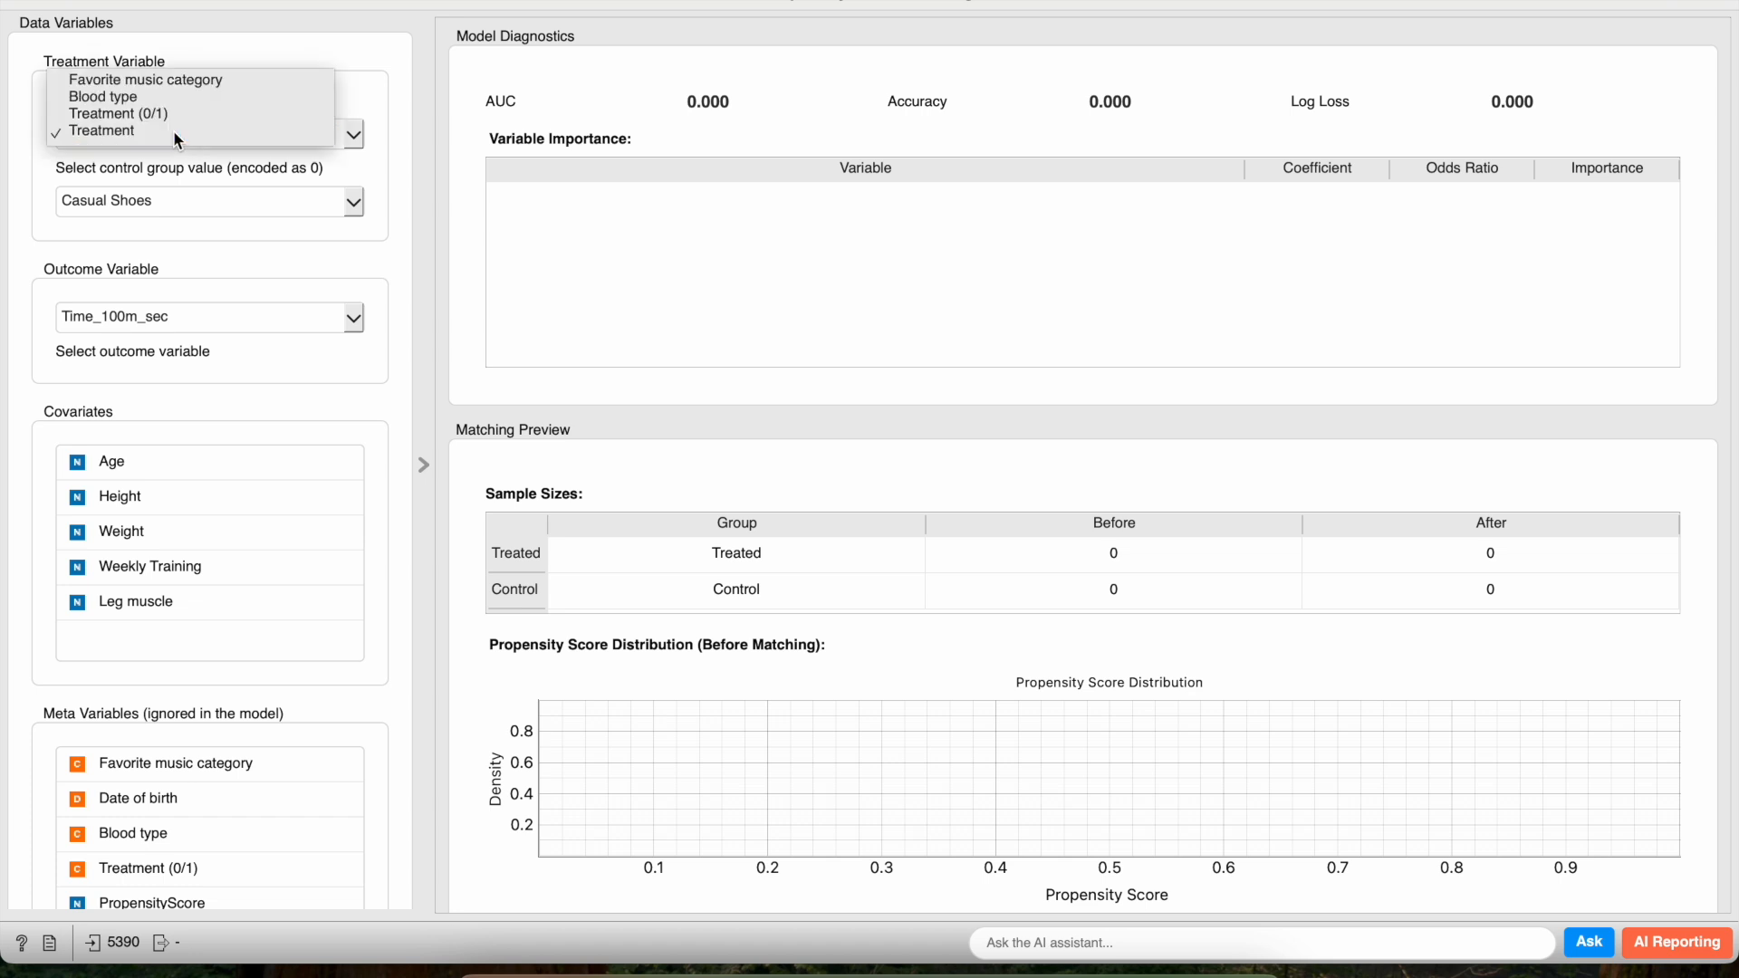
left_click(164, 212)
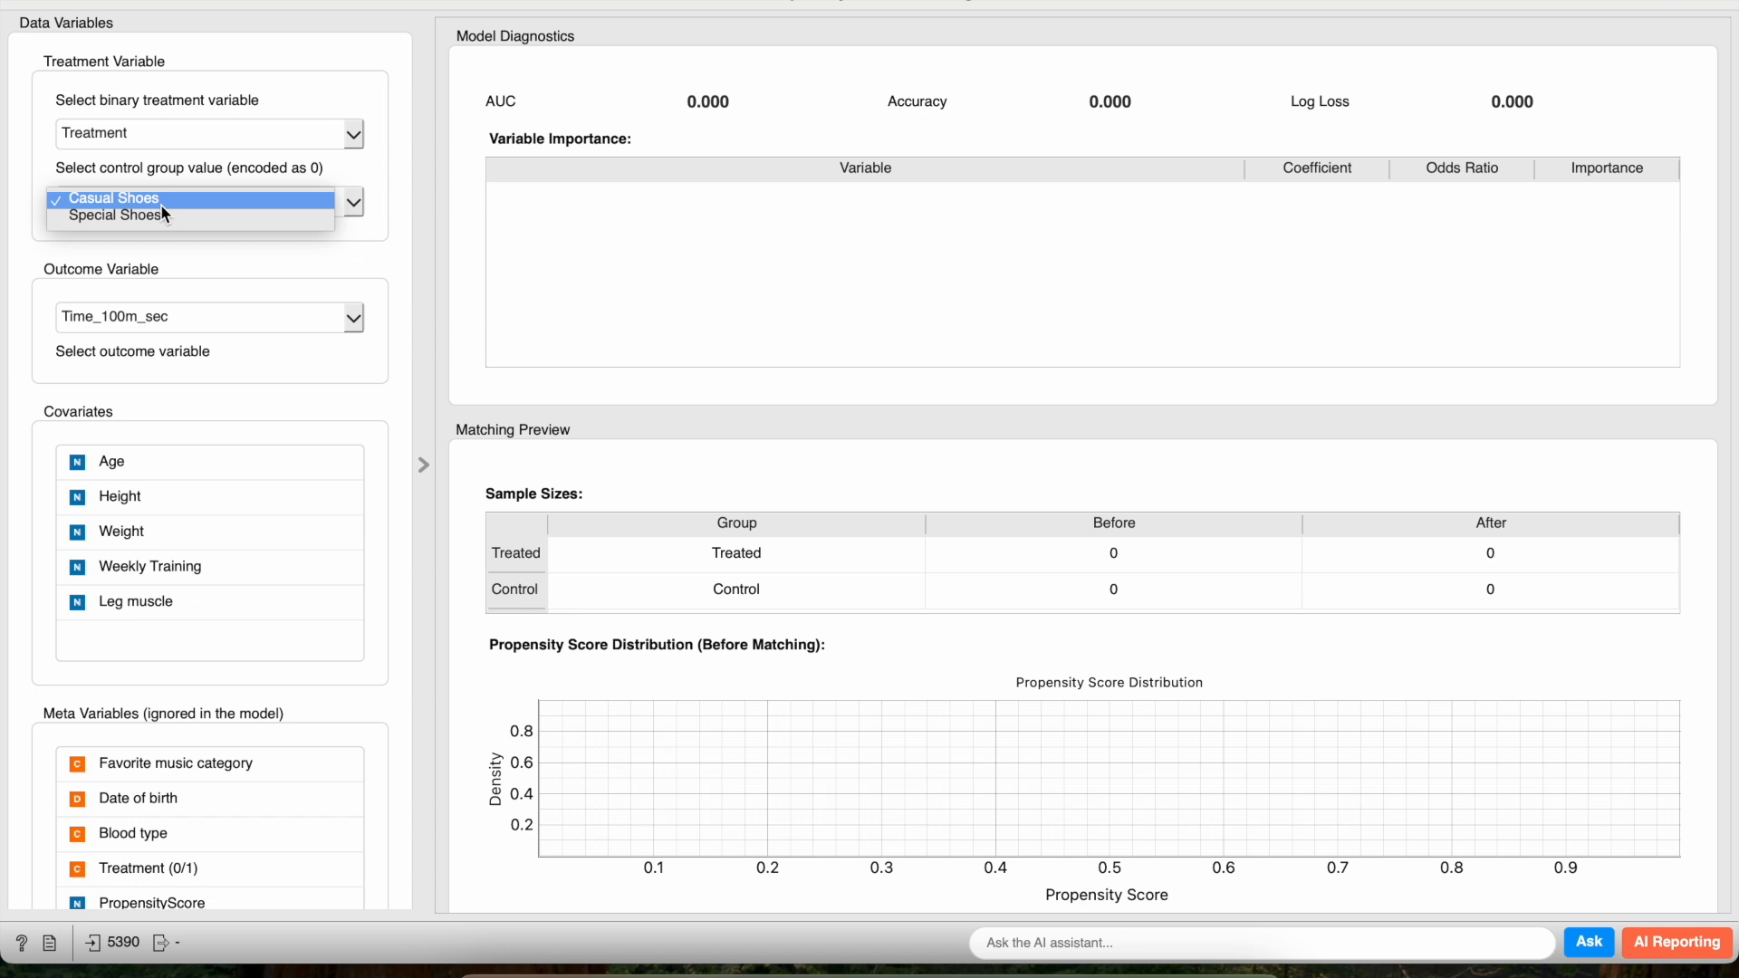
left_click(160, 203)
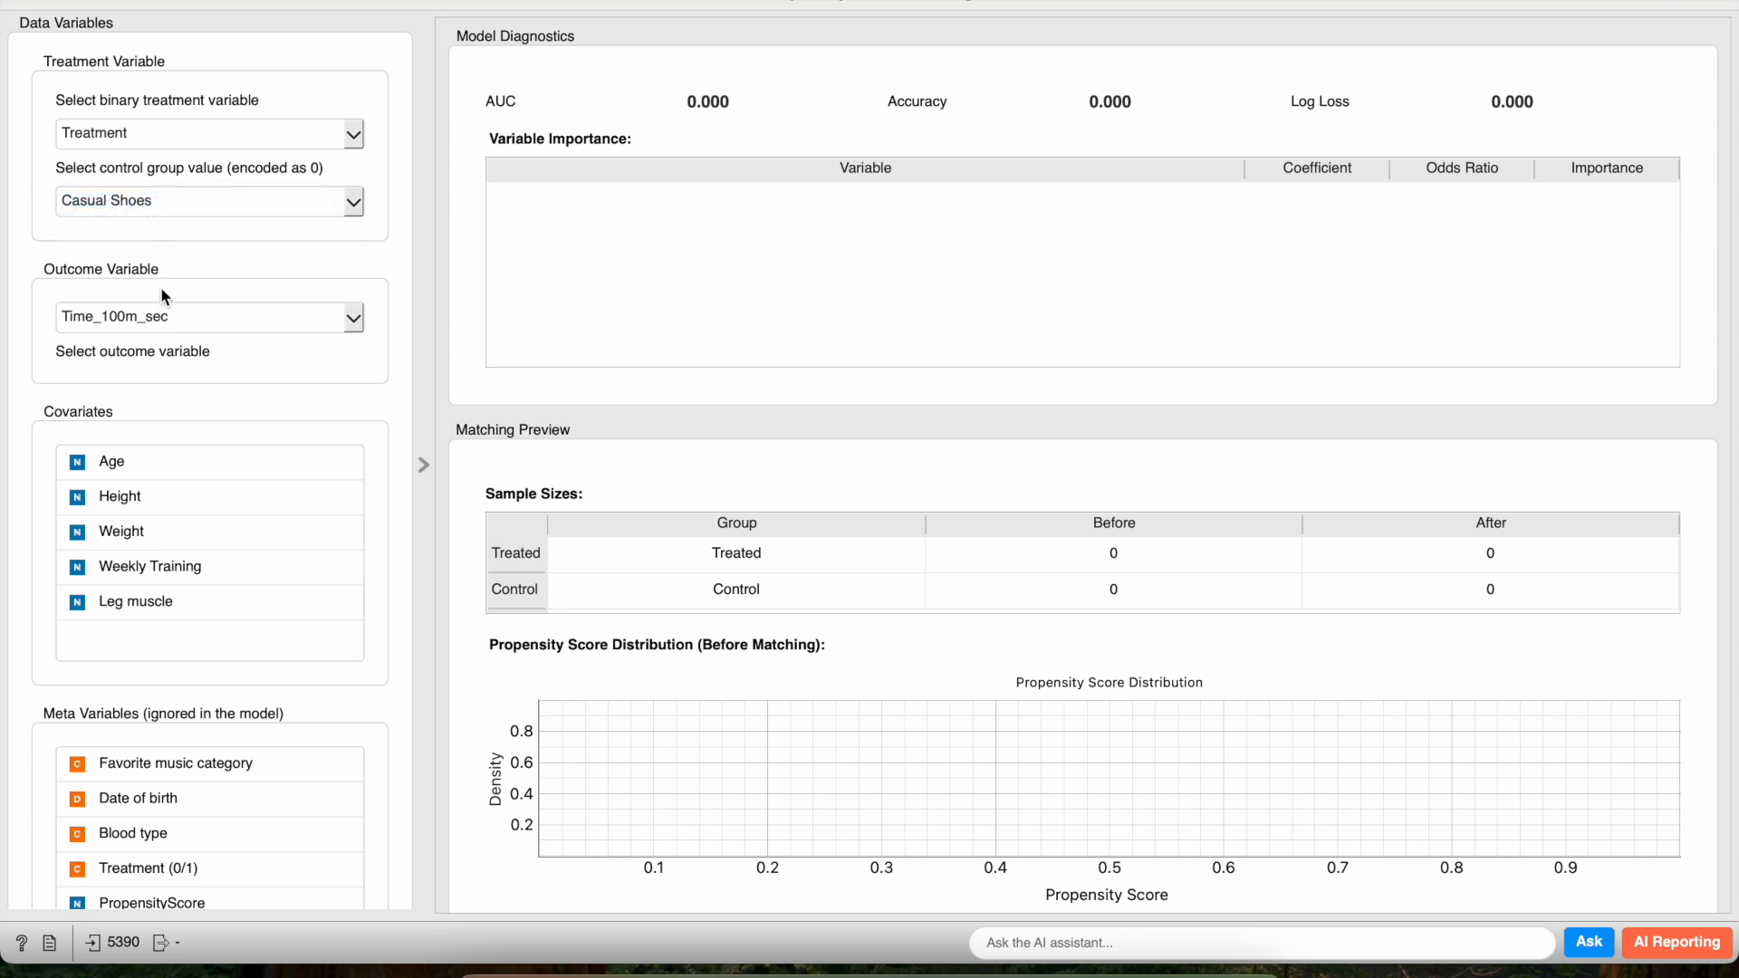
left_click(165, 319)
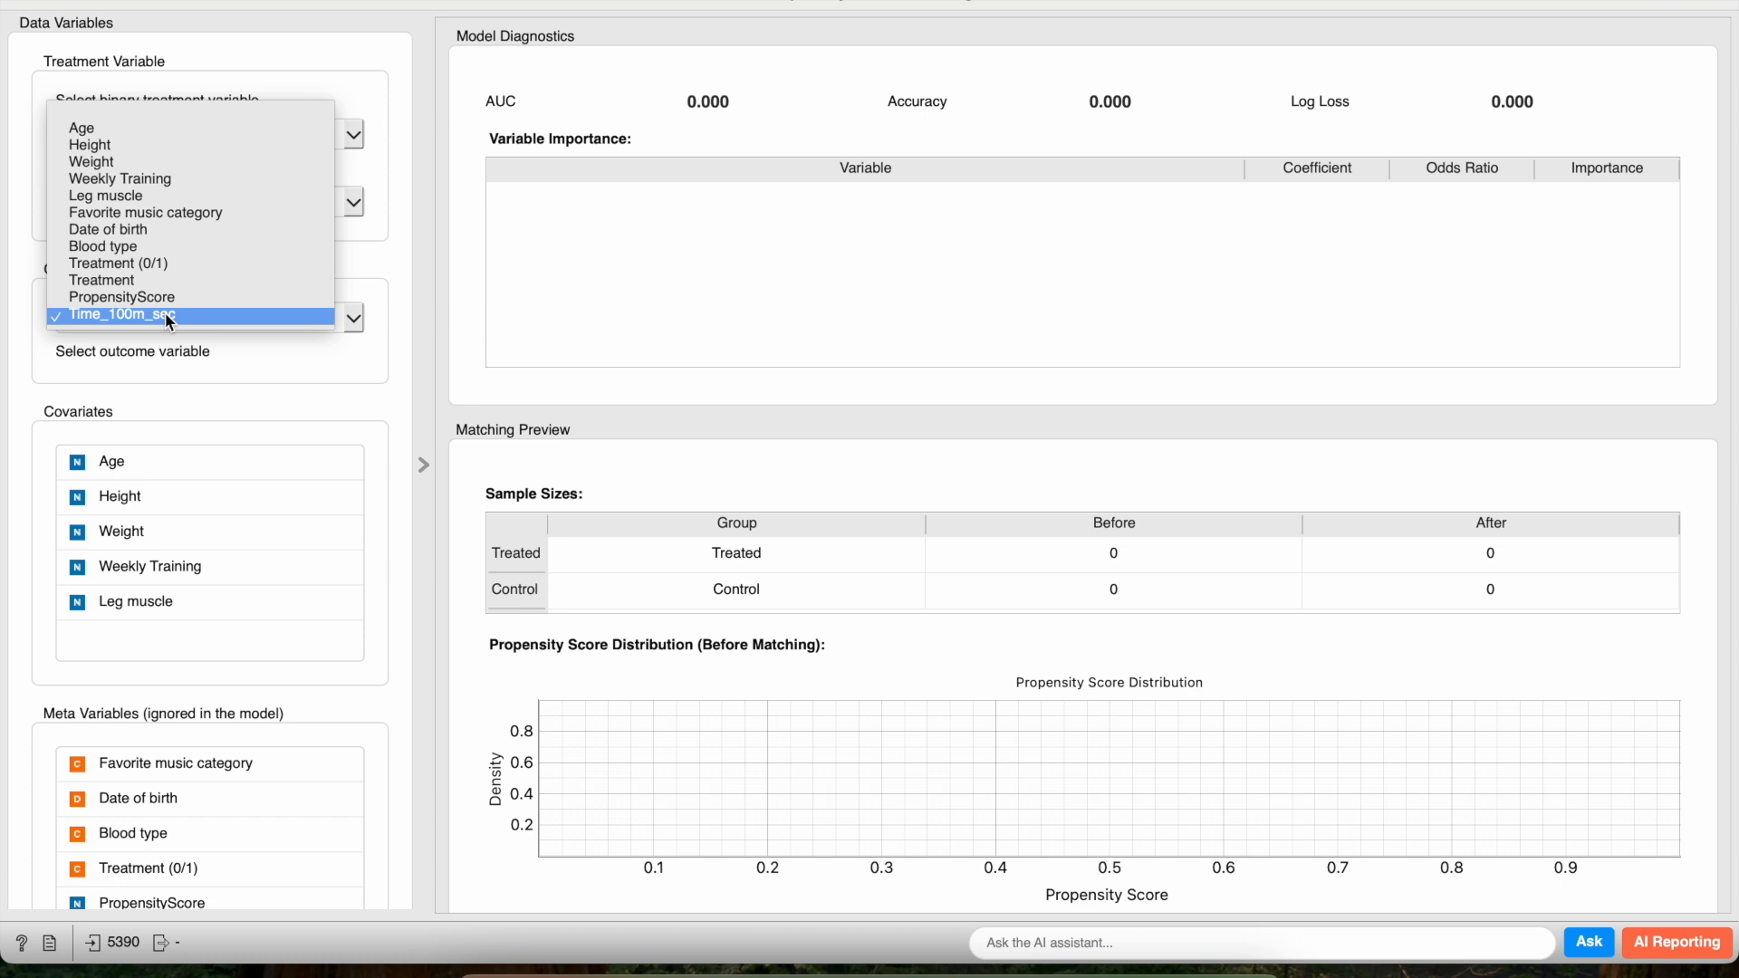
left_click(166, 316)
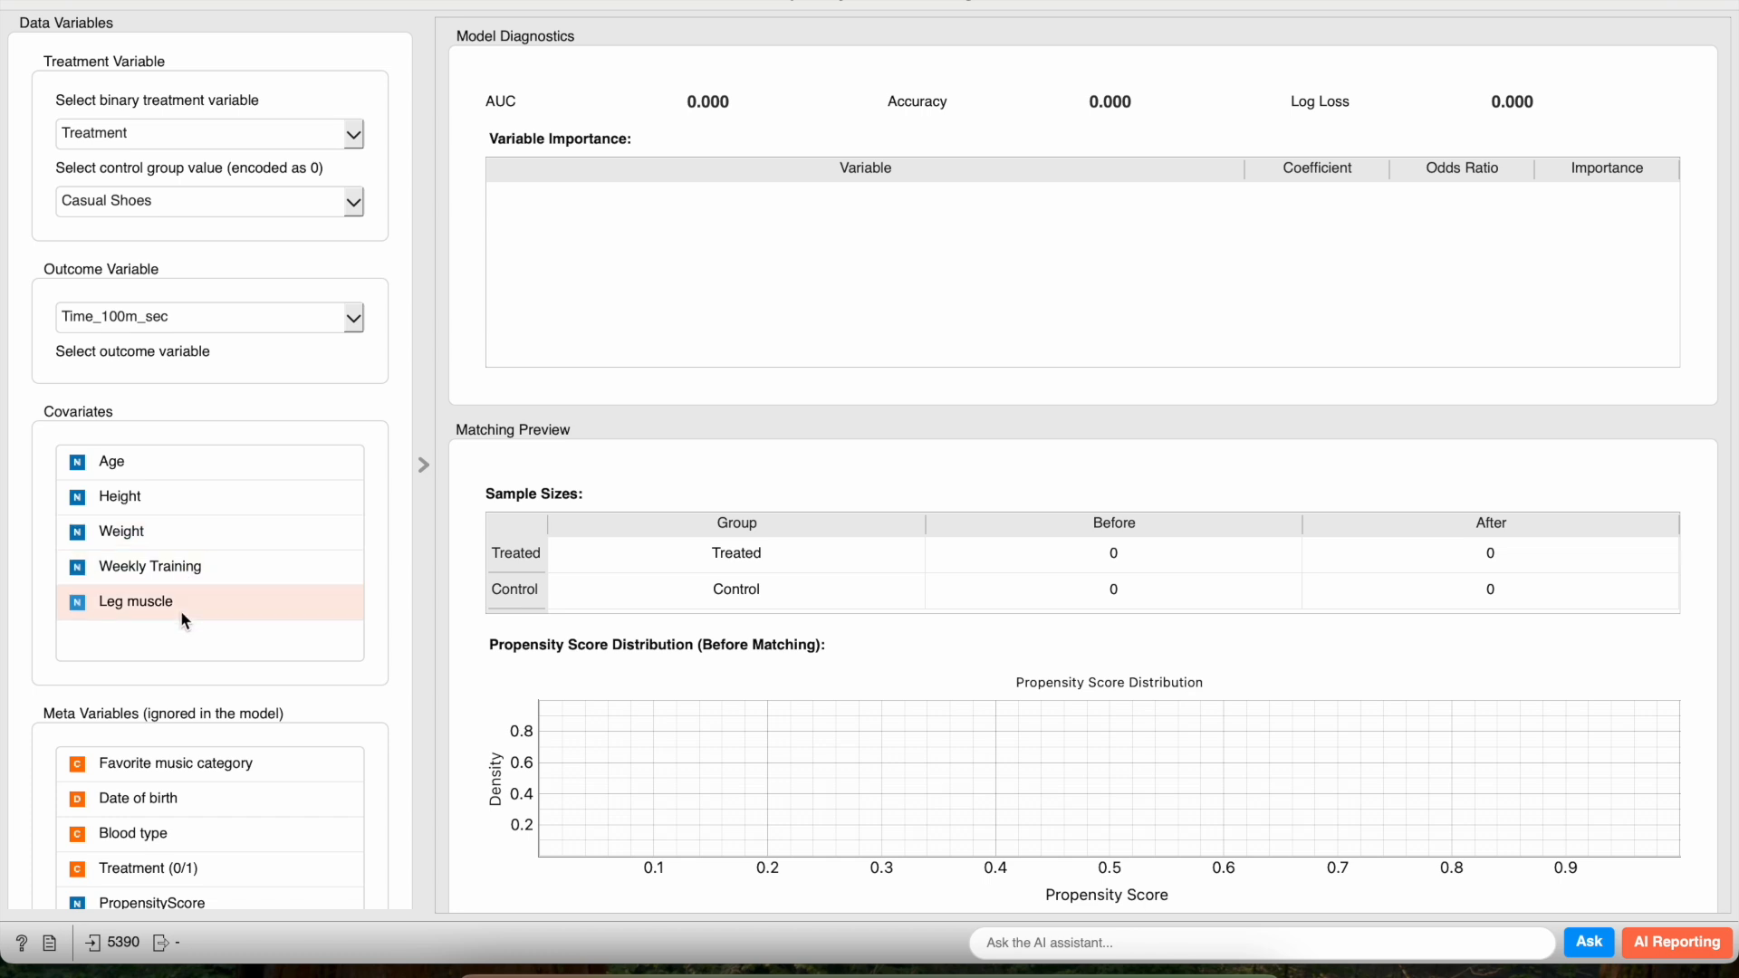
Step: Review the covariates, meta variables, PSM model settings, matching settings and positivity trimming options
scroll(181, 679, "down", 3)
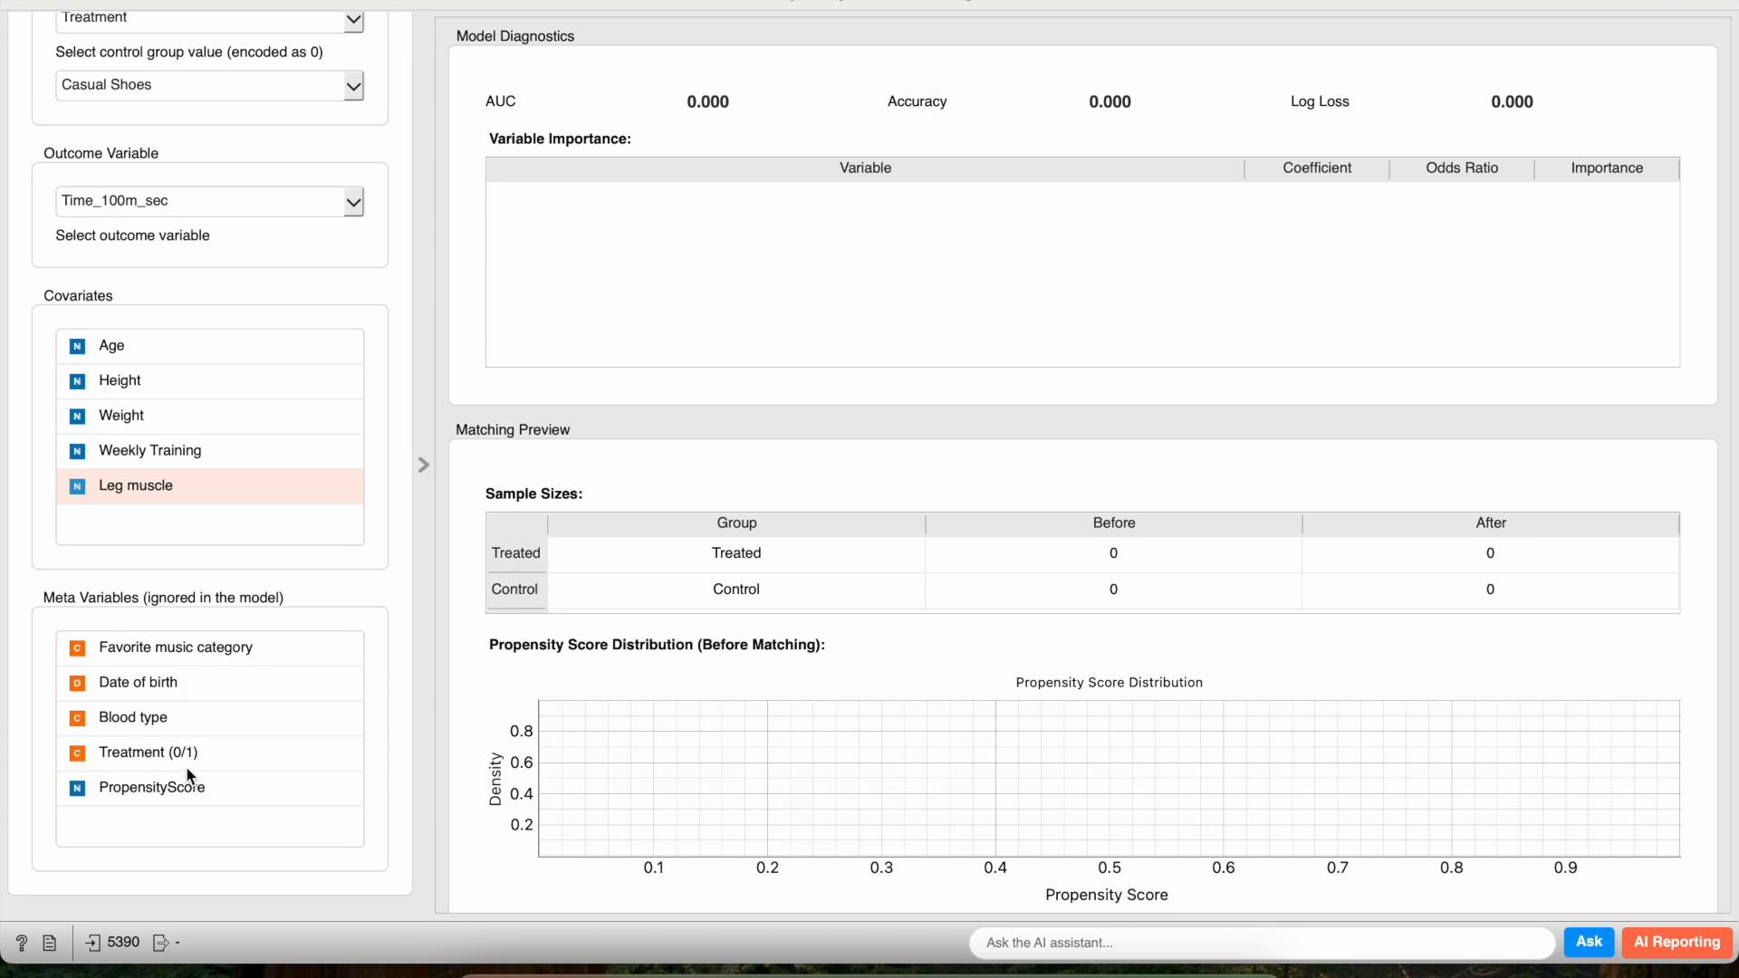
scroll(184, 817, "down", 4)
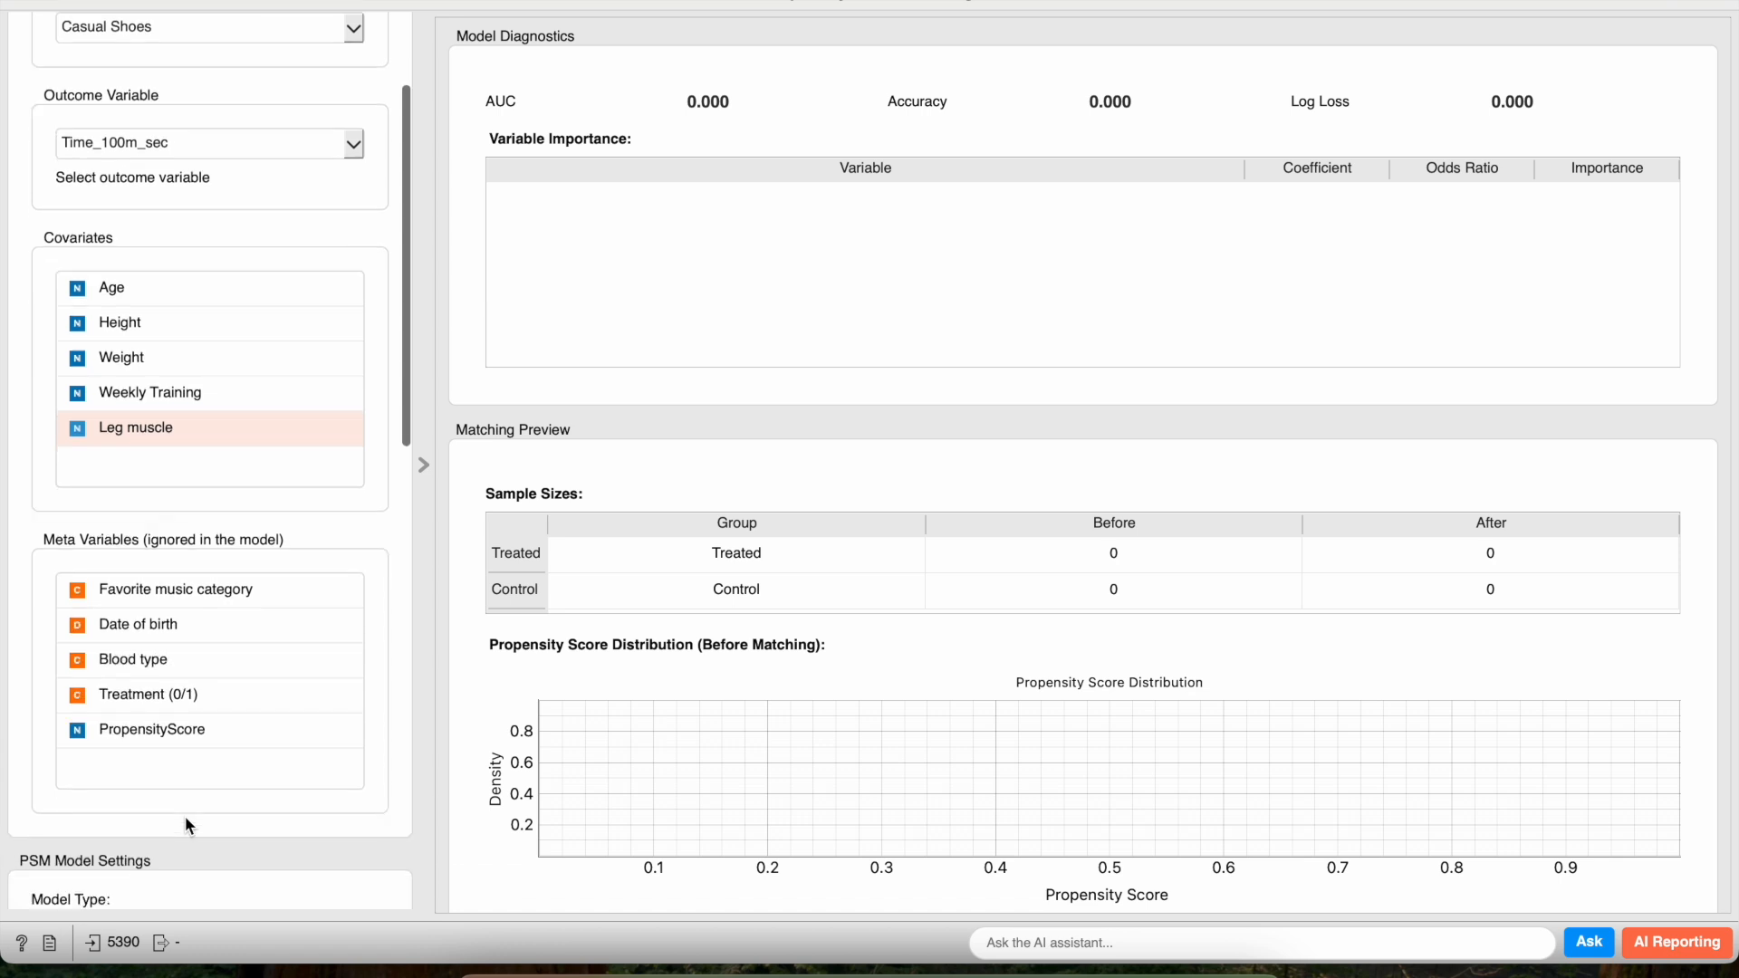
scroll(184, 817, "down", 4)
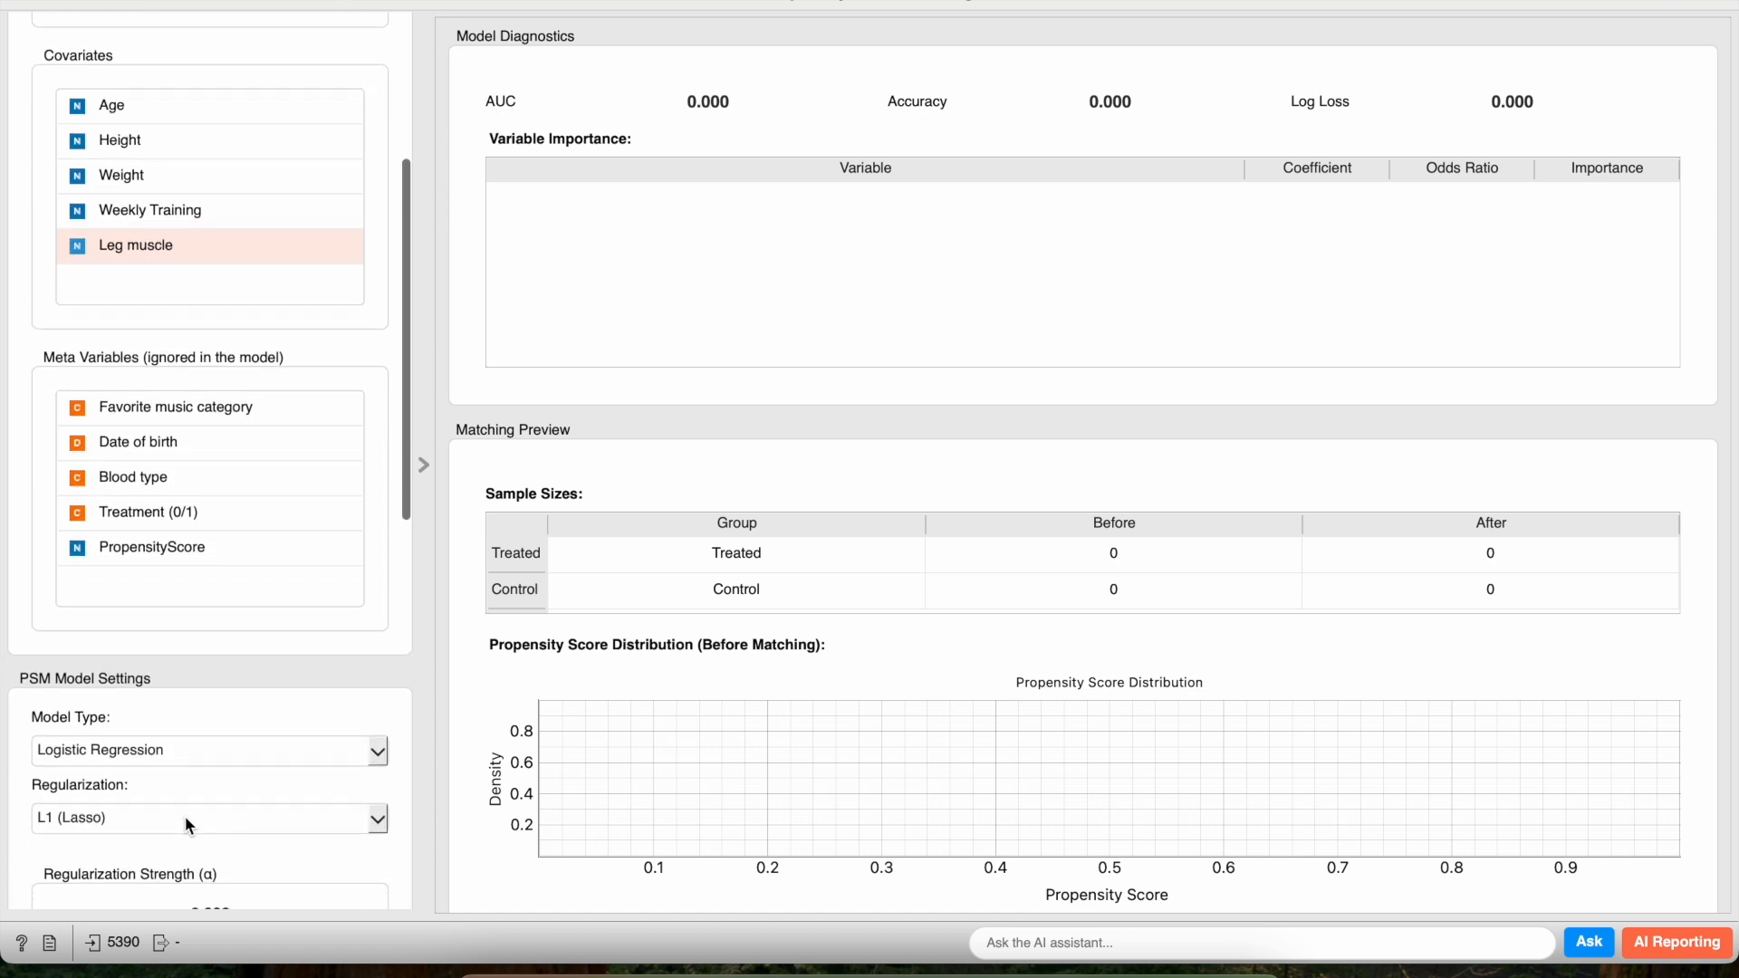
scroll(185, 817, "down", 1)
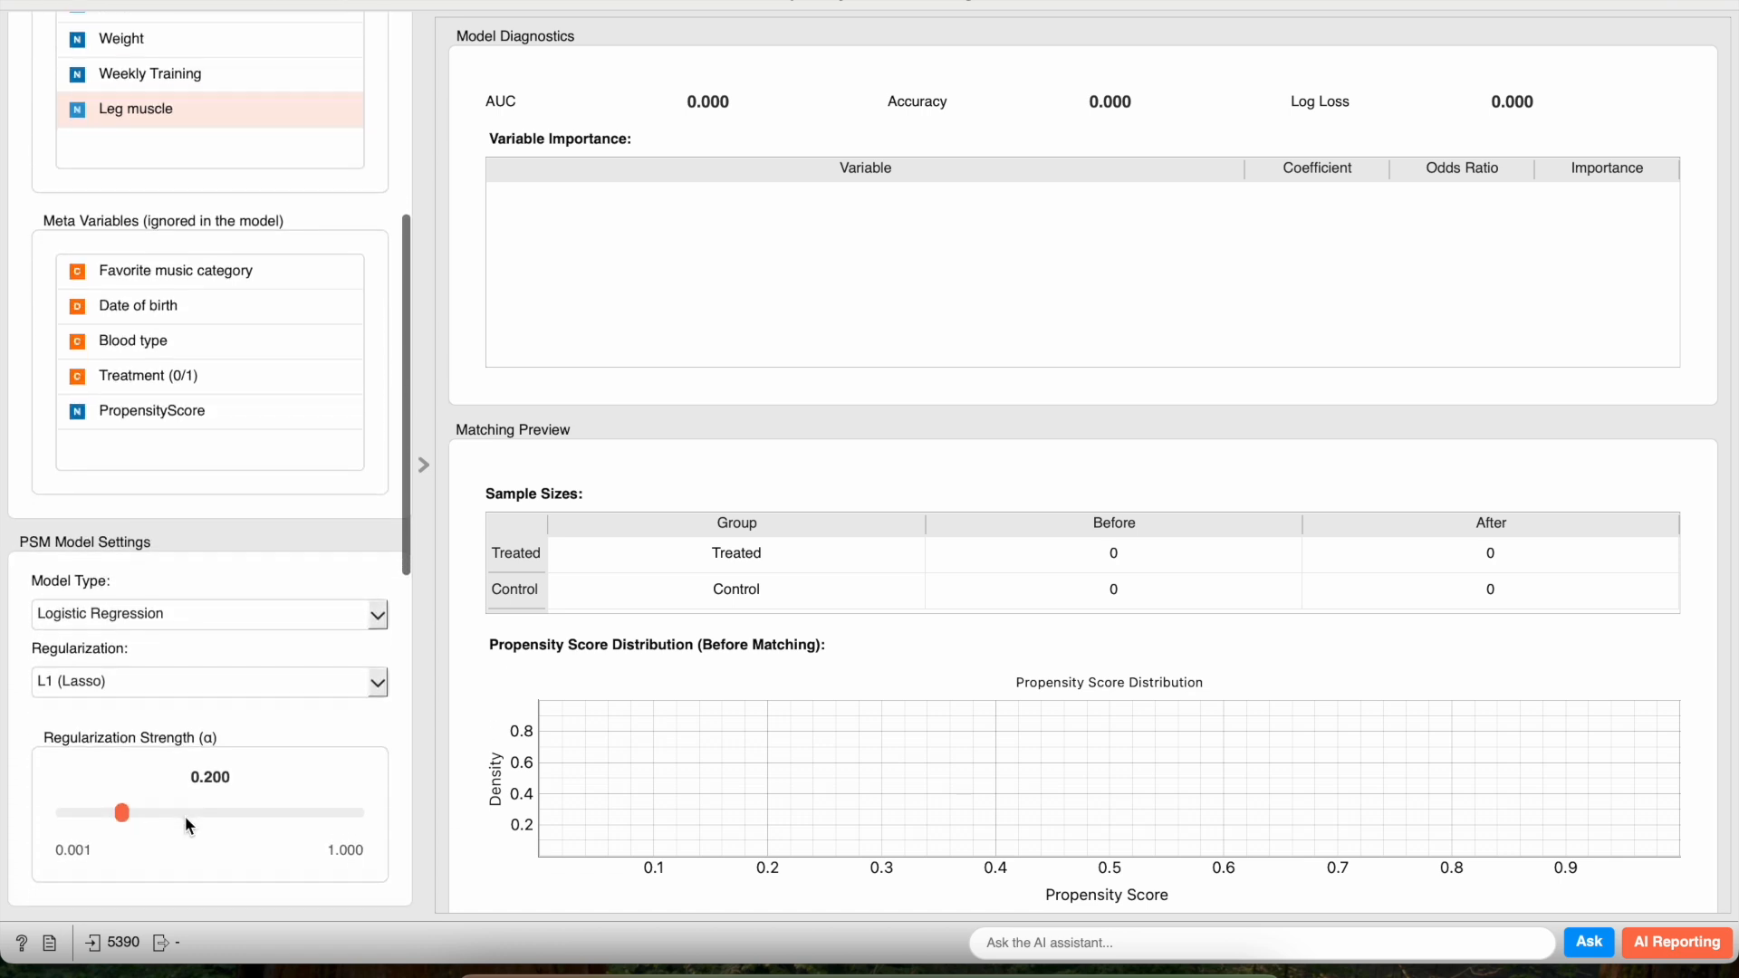
scroll(184, 816, "down", 1)
scroll(194, 851, "down", 3)
scroll(194, 852, "down", 2)
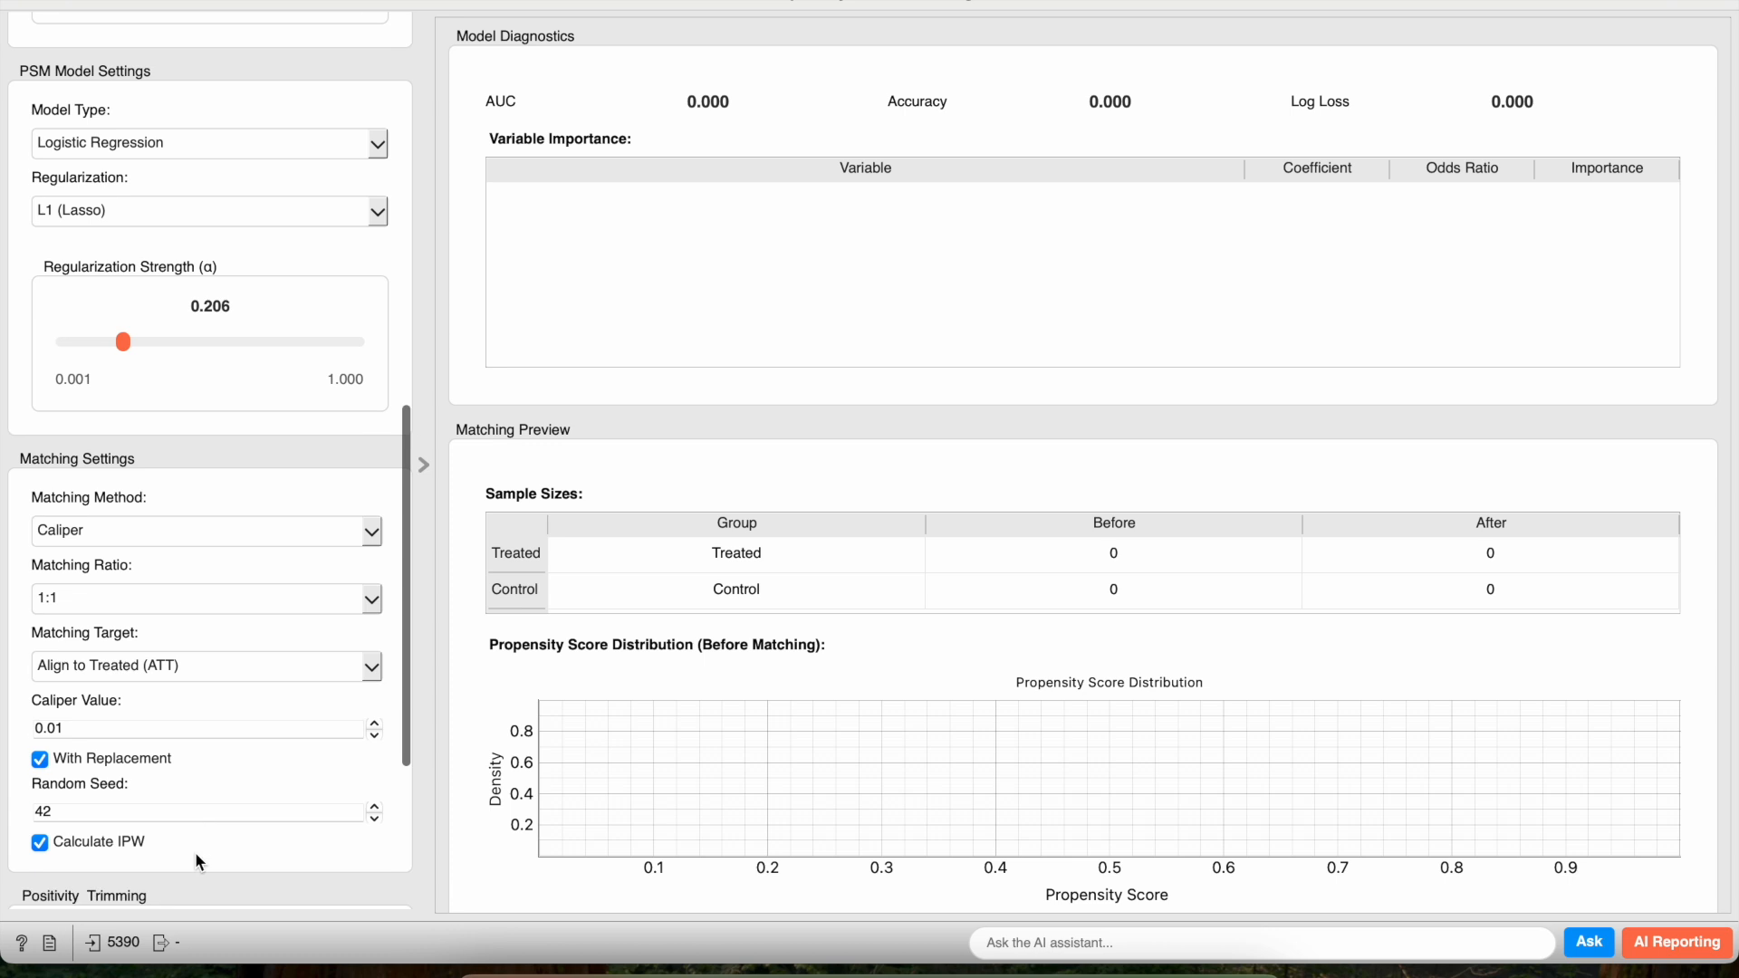
scroll(194, 851, "down", 1)
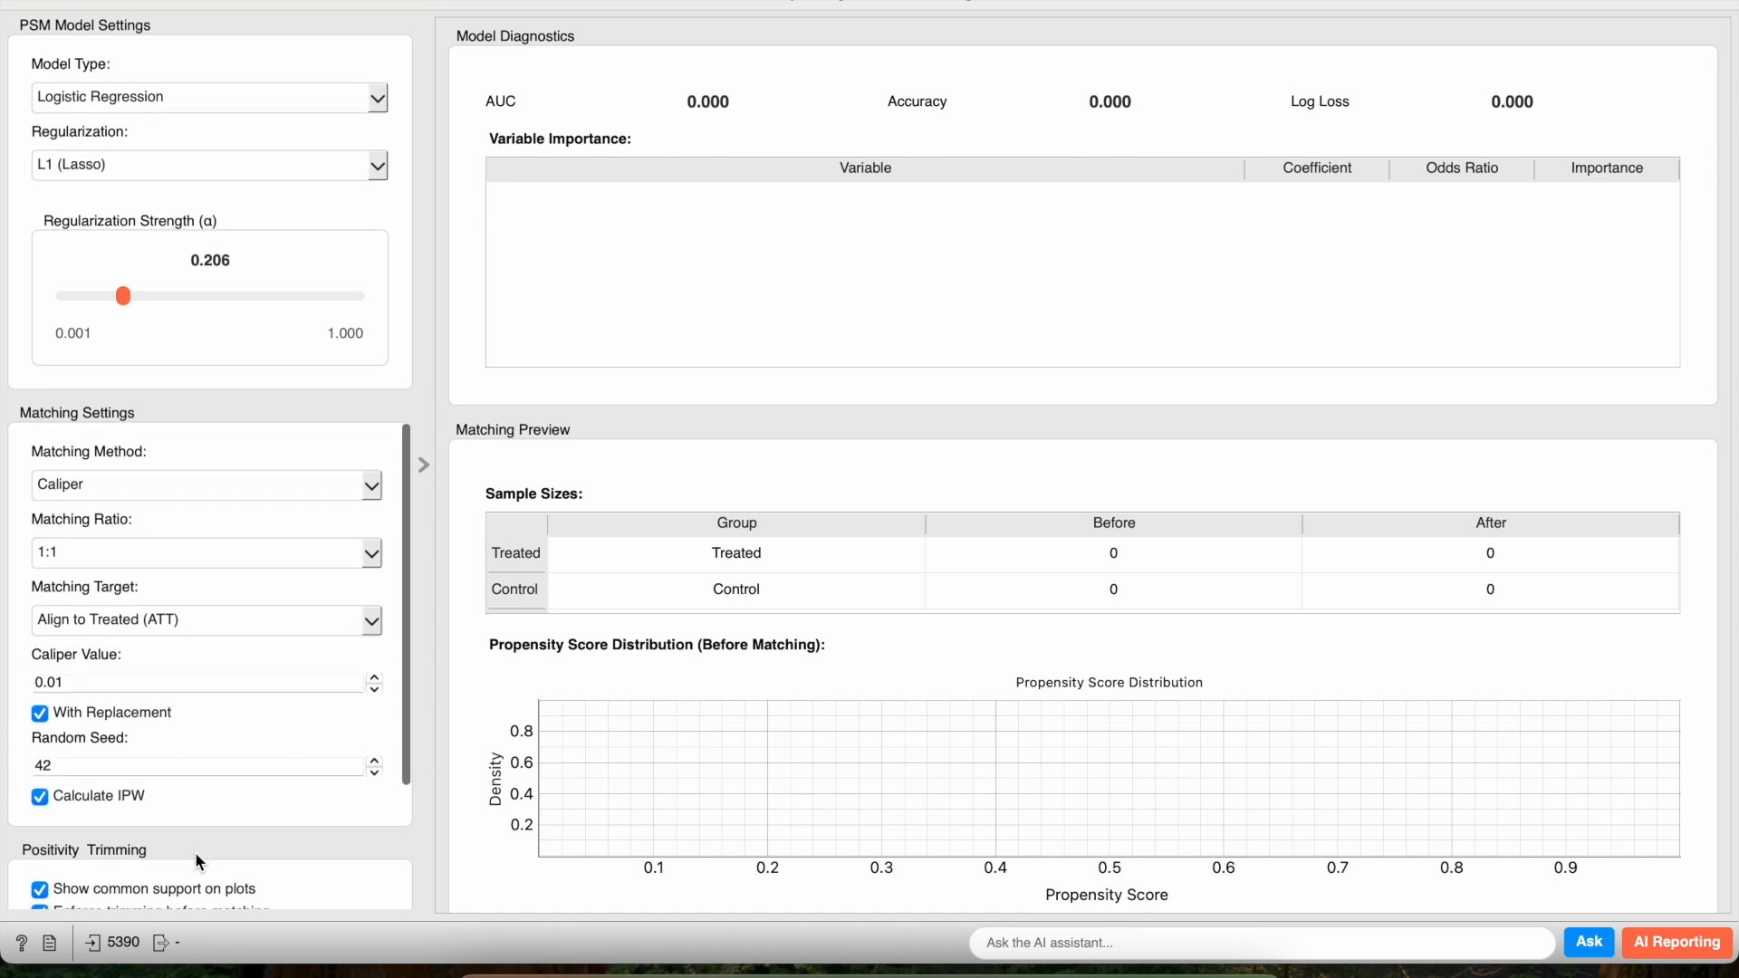
scroll(194, 851, "down", 2)
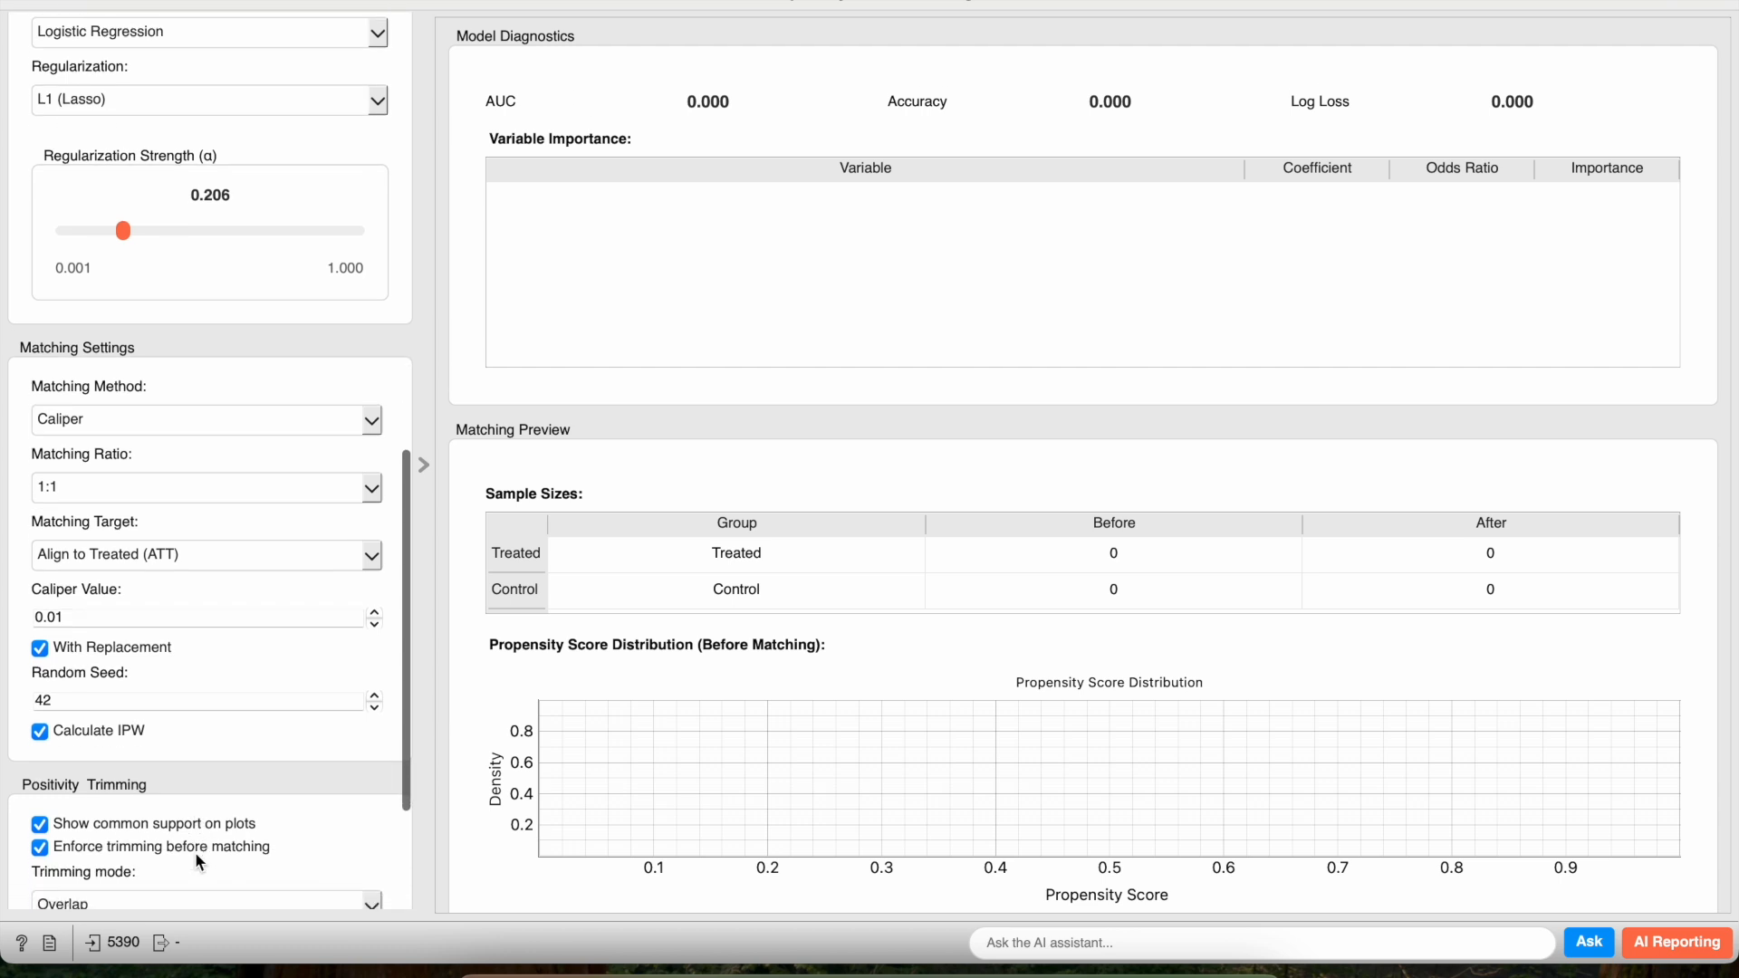
scroll(193, 851, "down", 1)
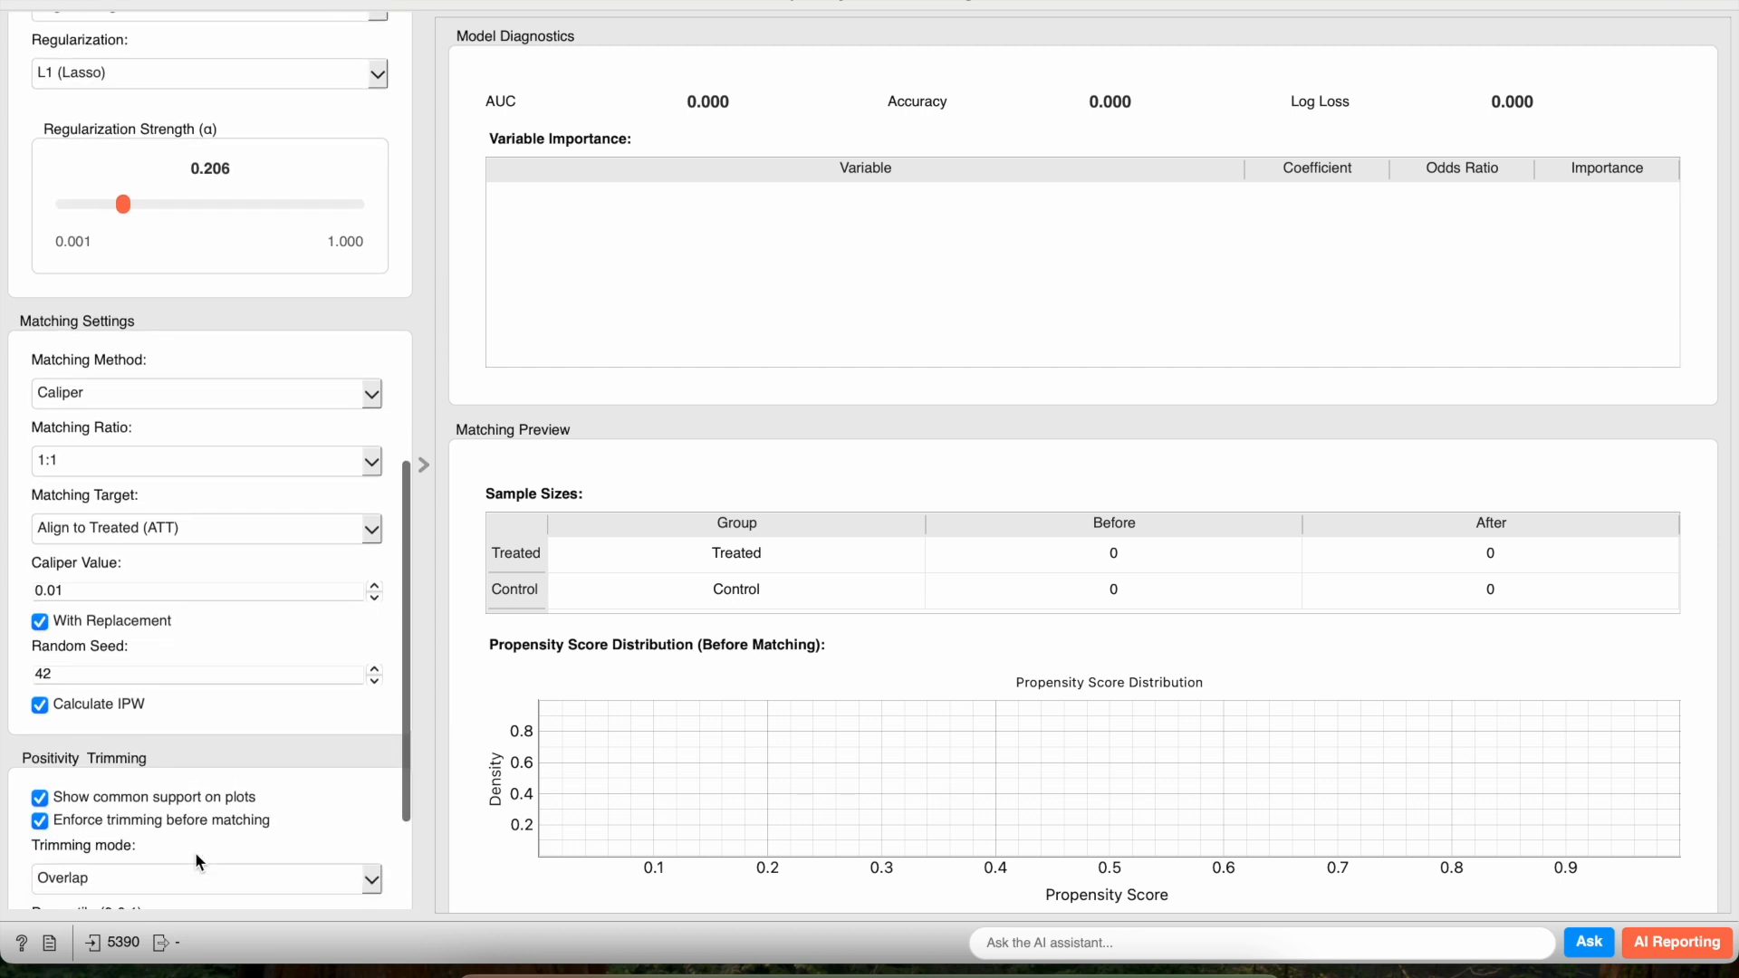
scroll(194, 851, "down", 3)
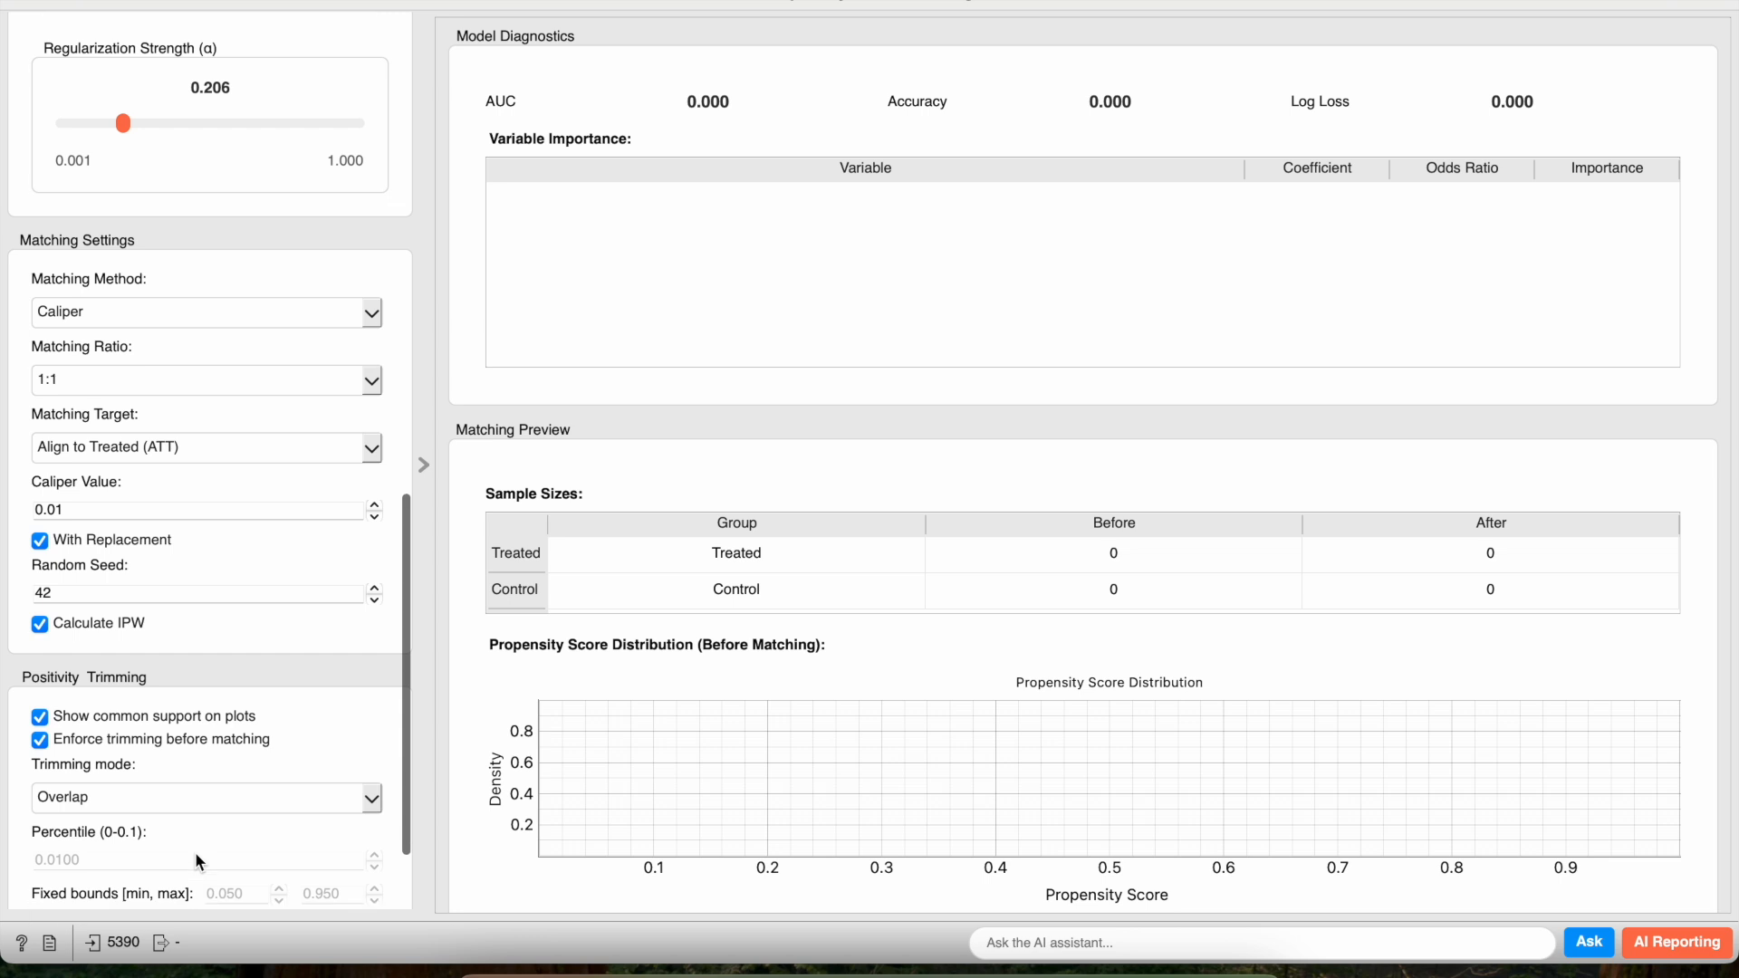
scroll(194, 851, "down", 1)
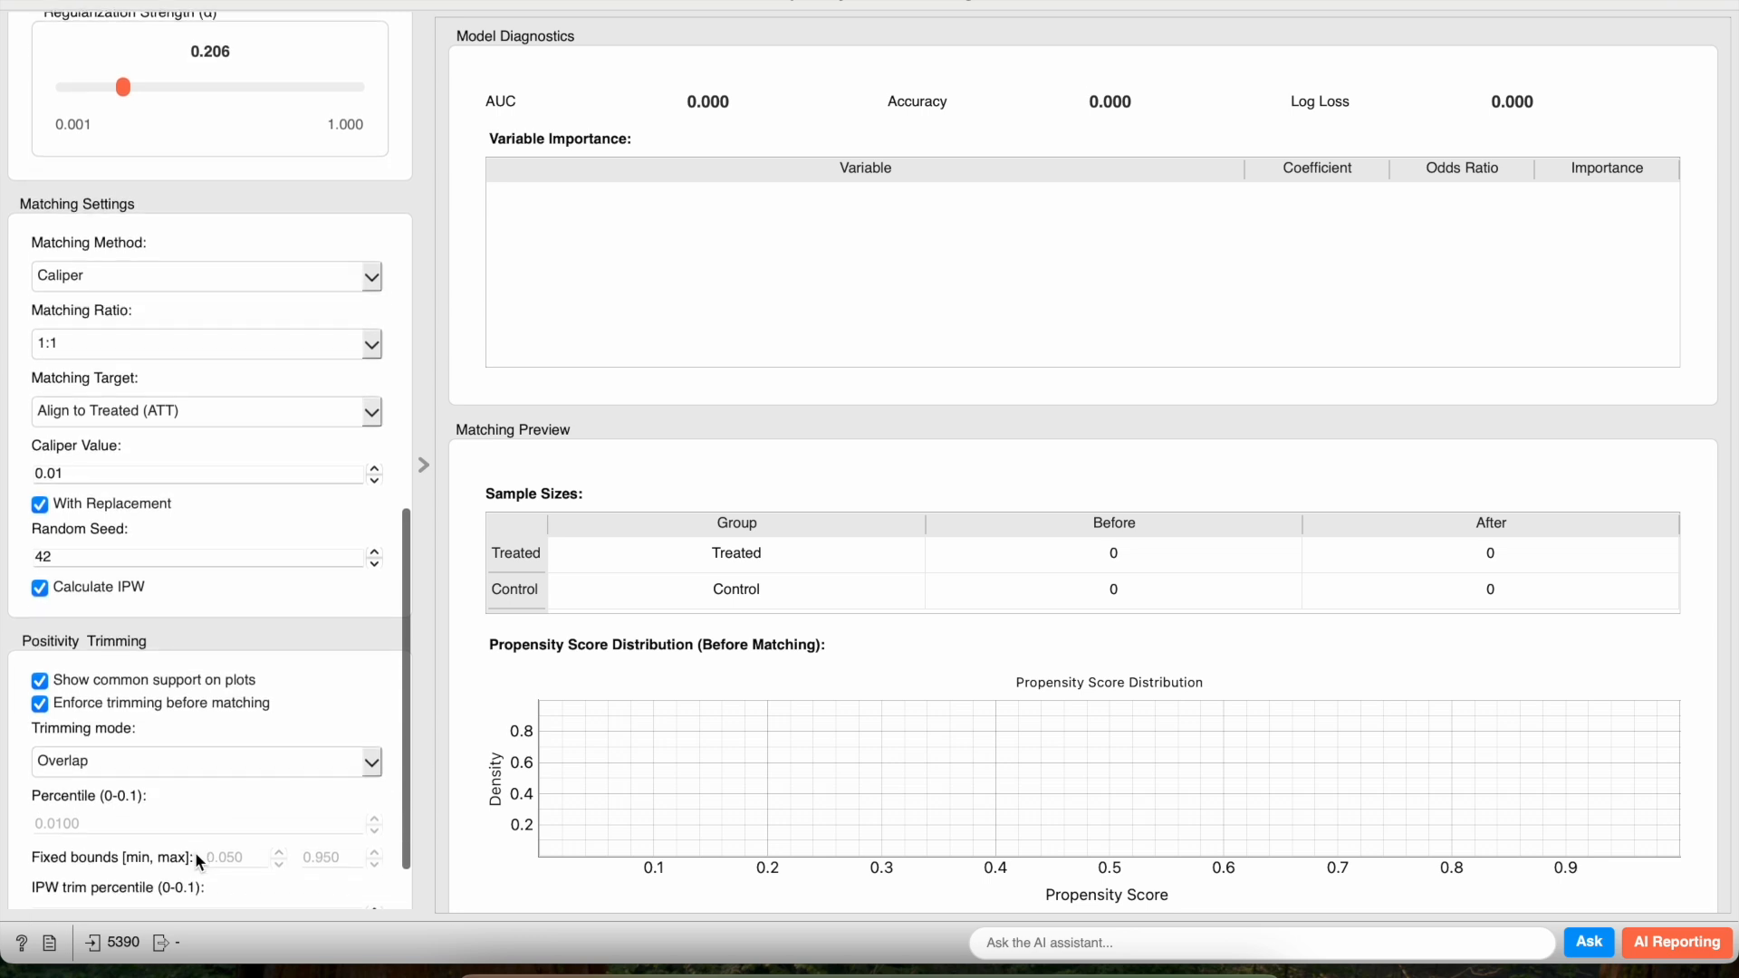
scroll(194, 852, "down", 1)
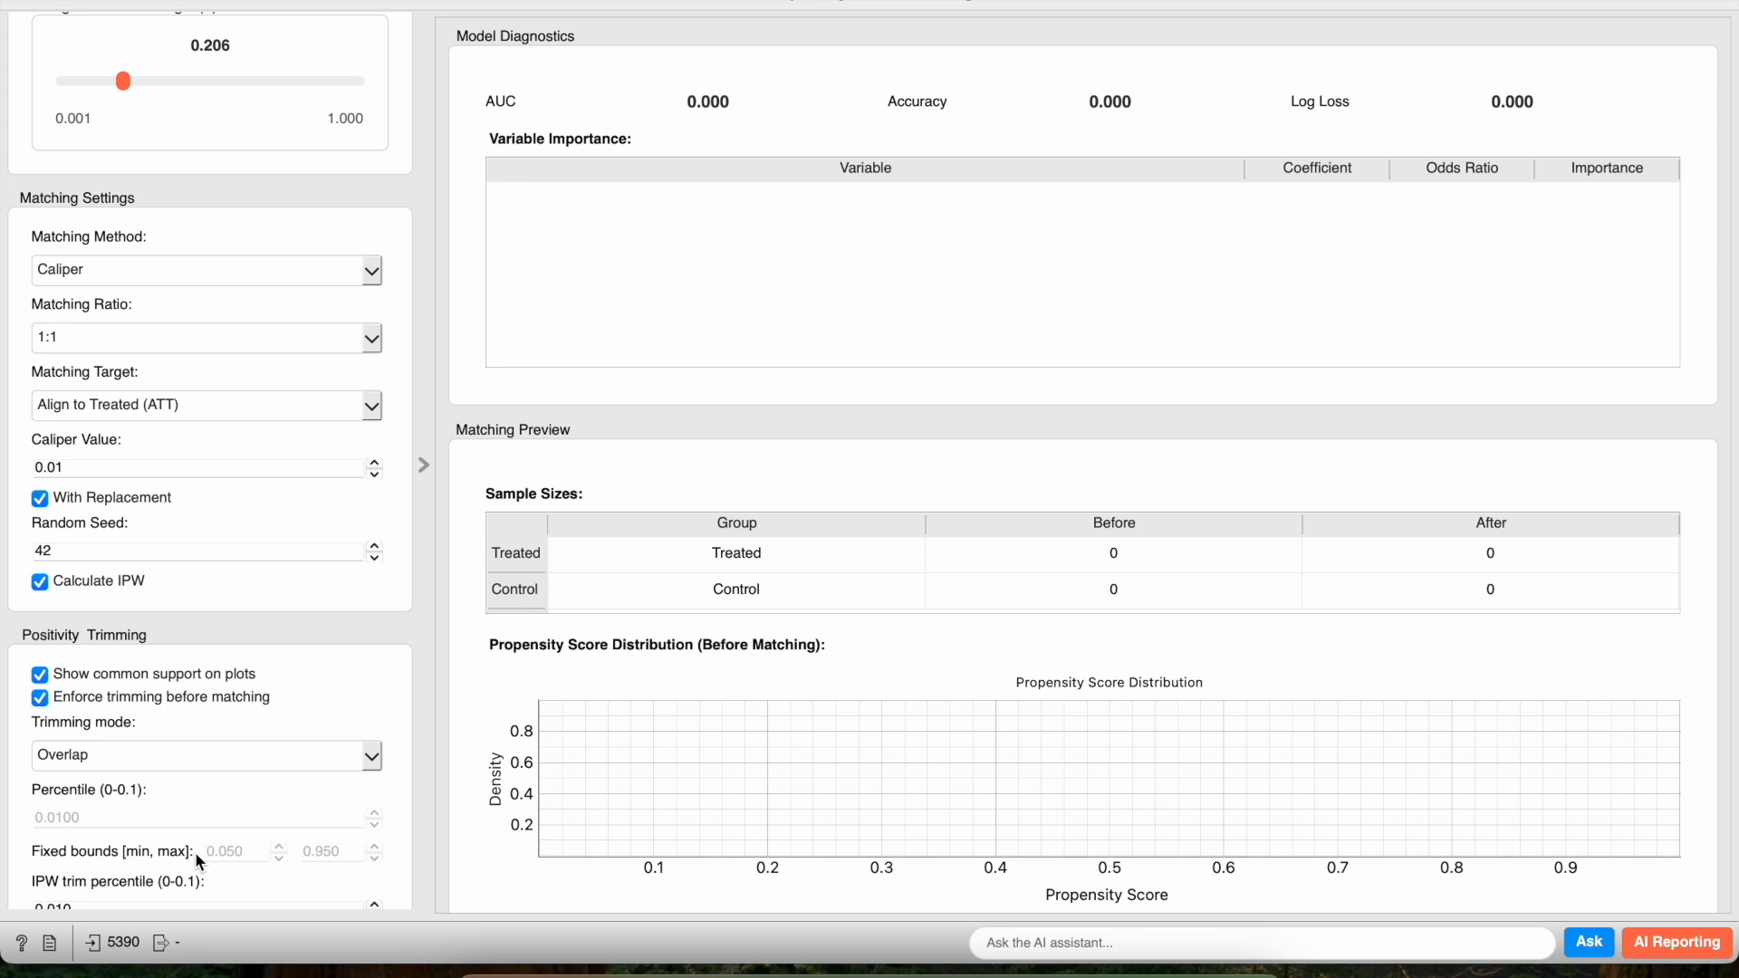
scroll(193, 851, "down", 1)
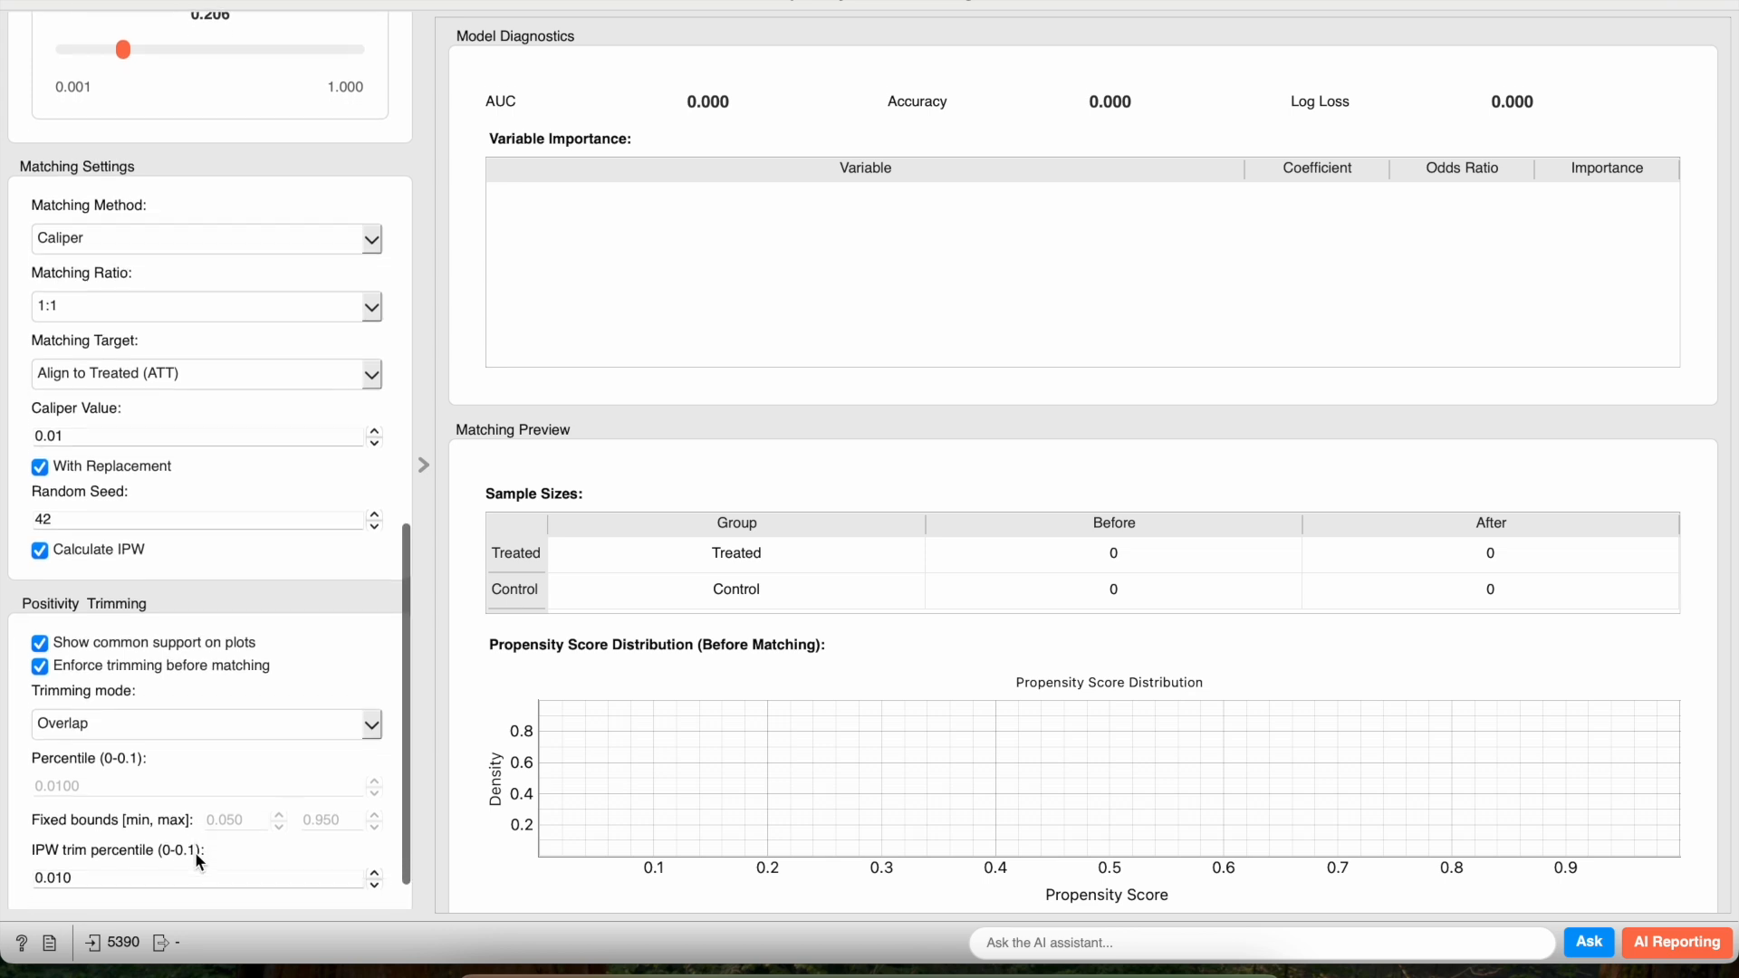
scroll(194, 852, "down", 1)
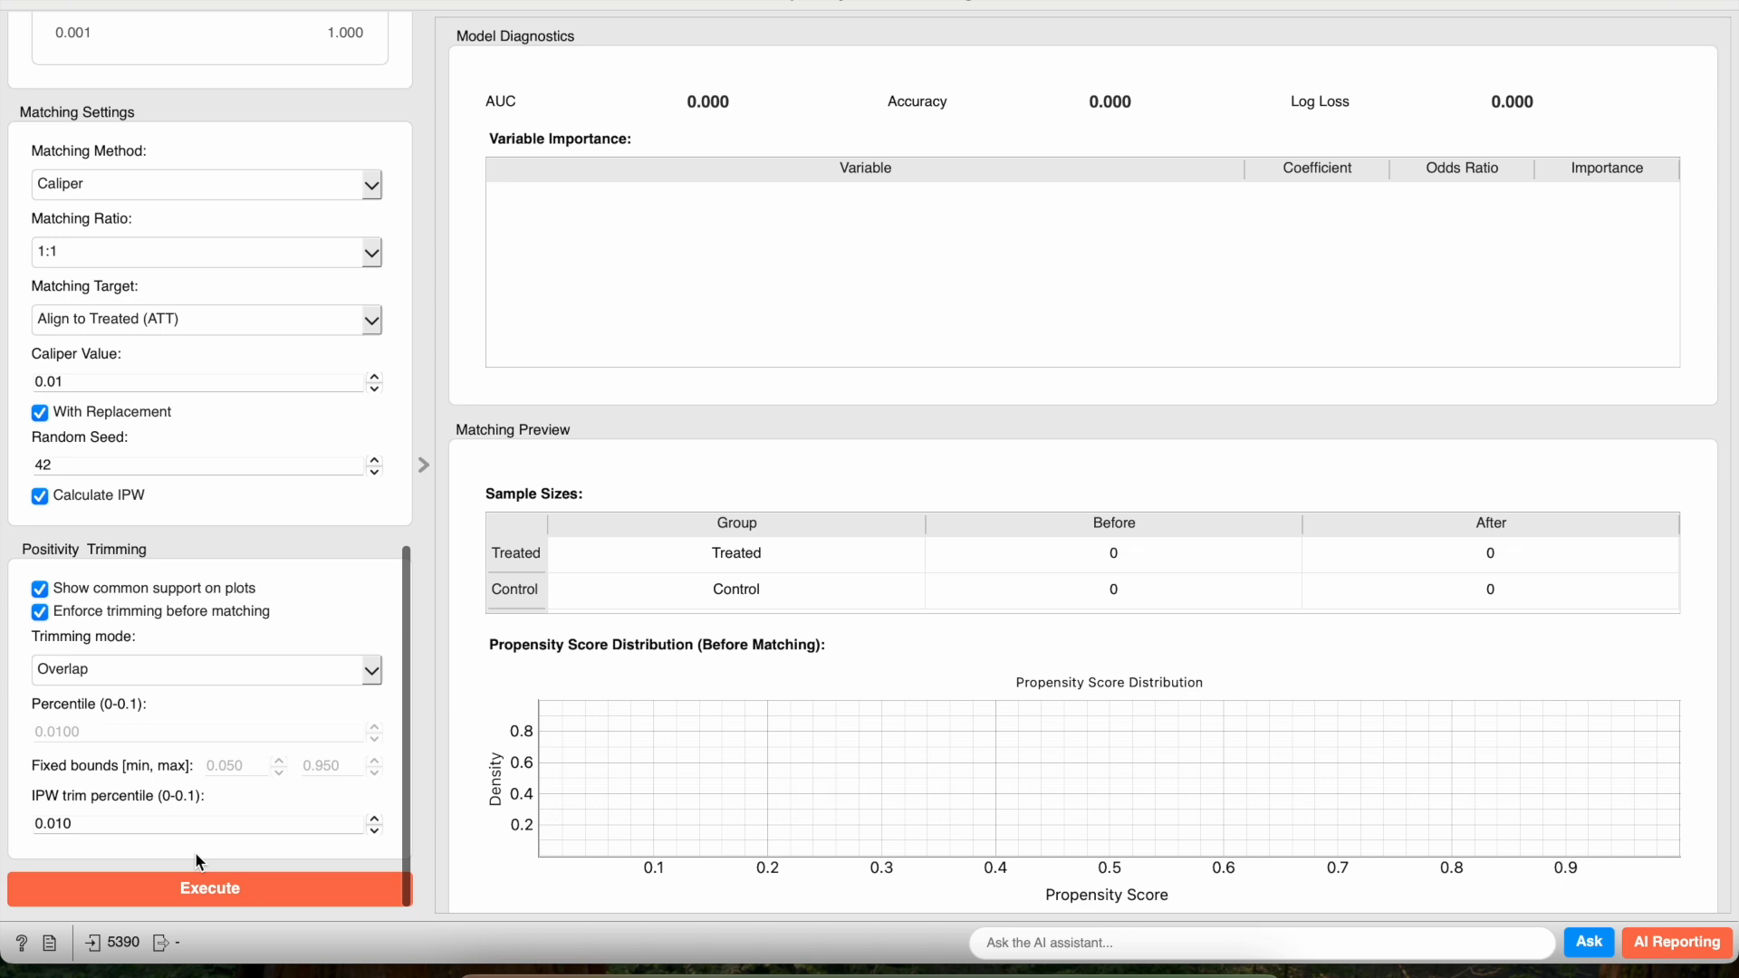
Step: Execute the propensity score matching and examine the model diagnostics, variable importance and matching preview
left_click(200, 888)
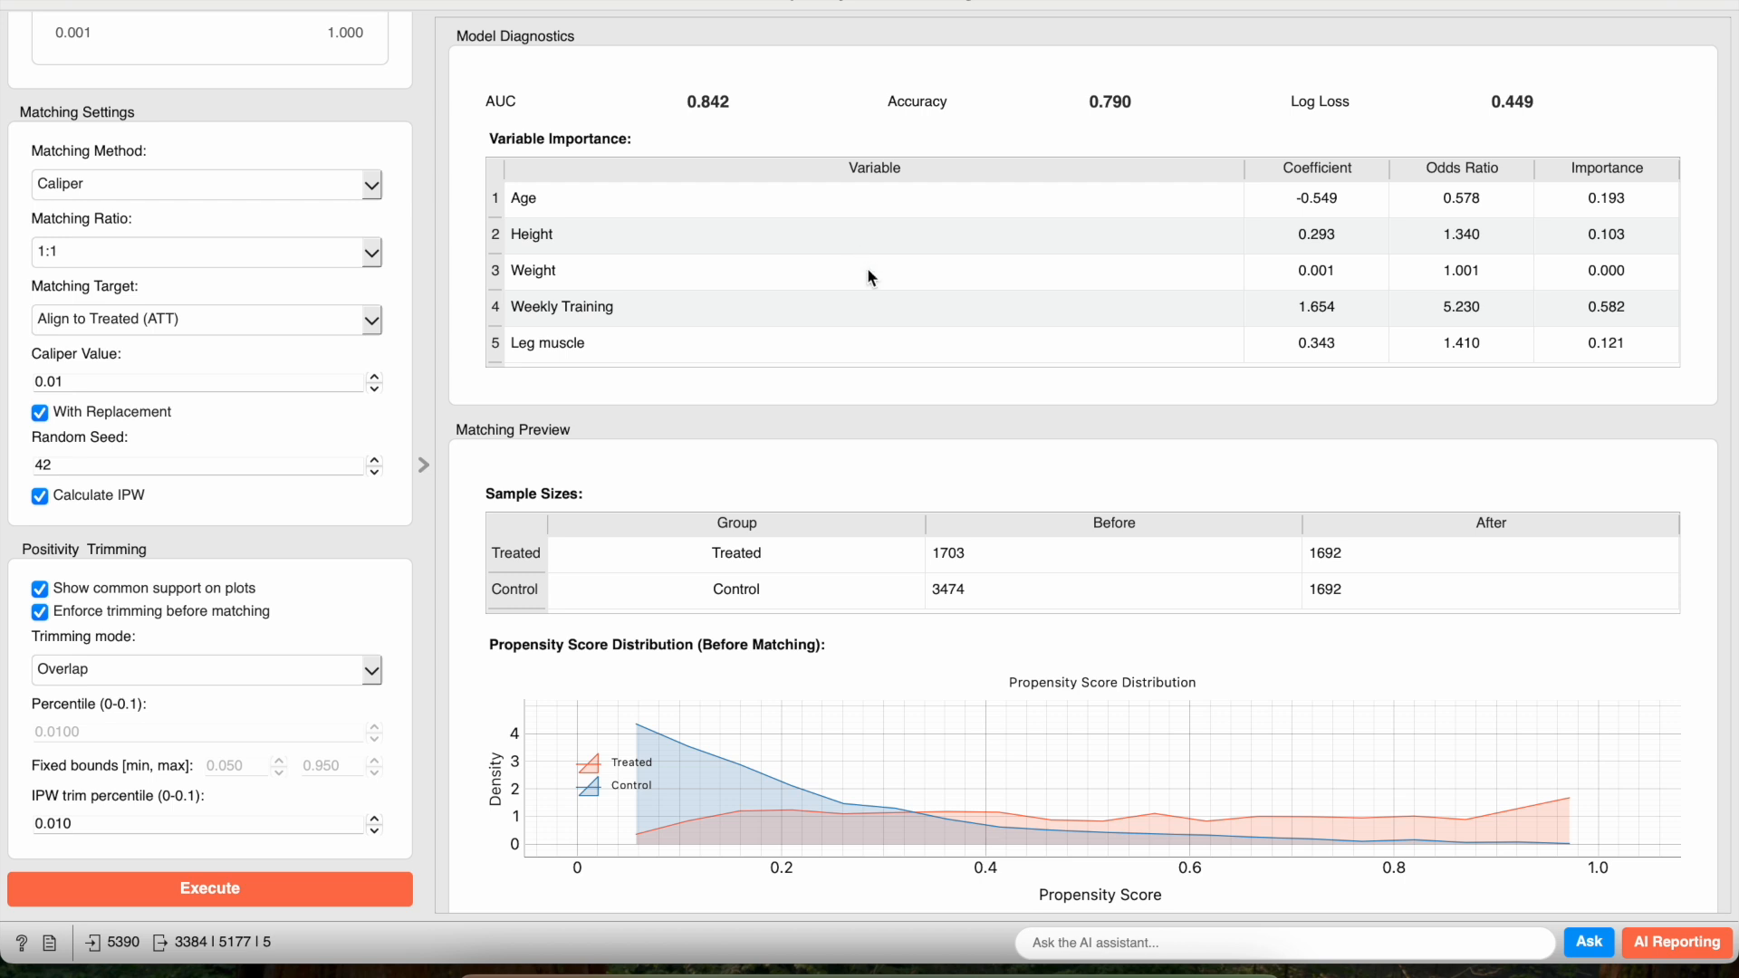
scroll(867, 268, "down", 1)
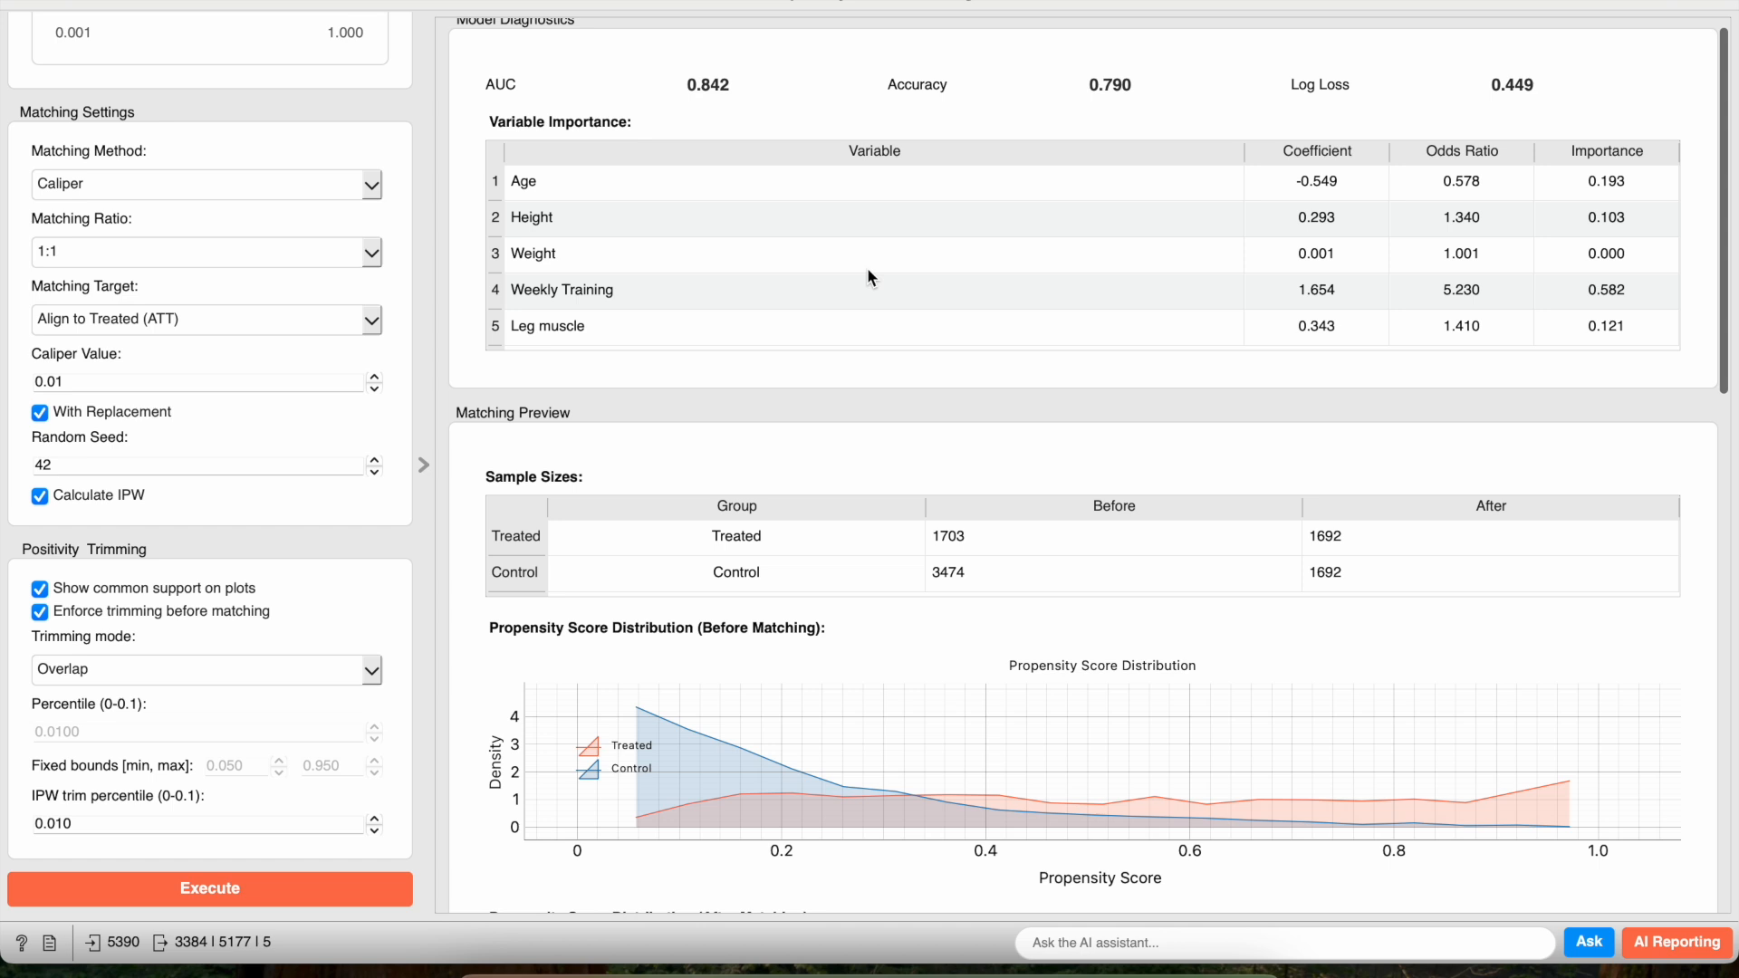
scroll(866, 268, "up", 1)
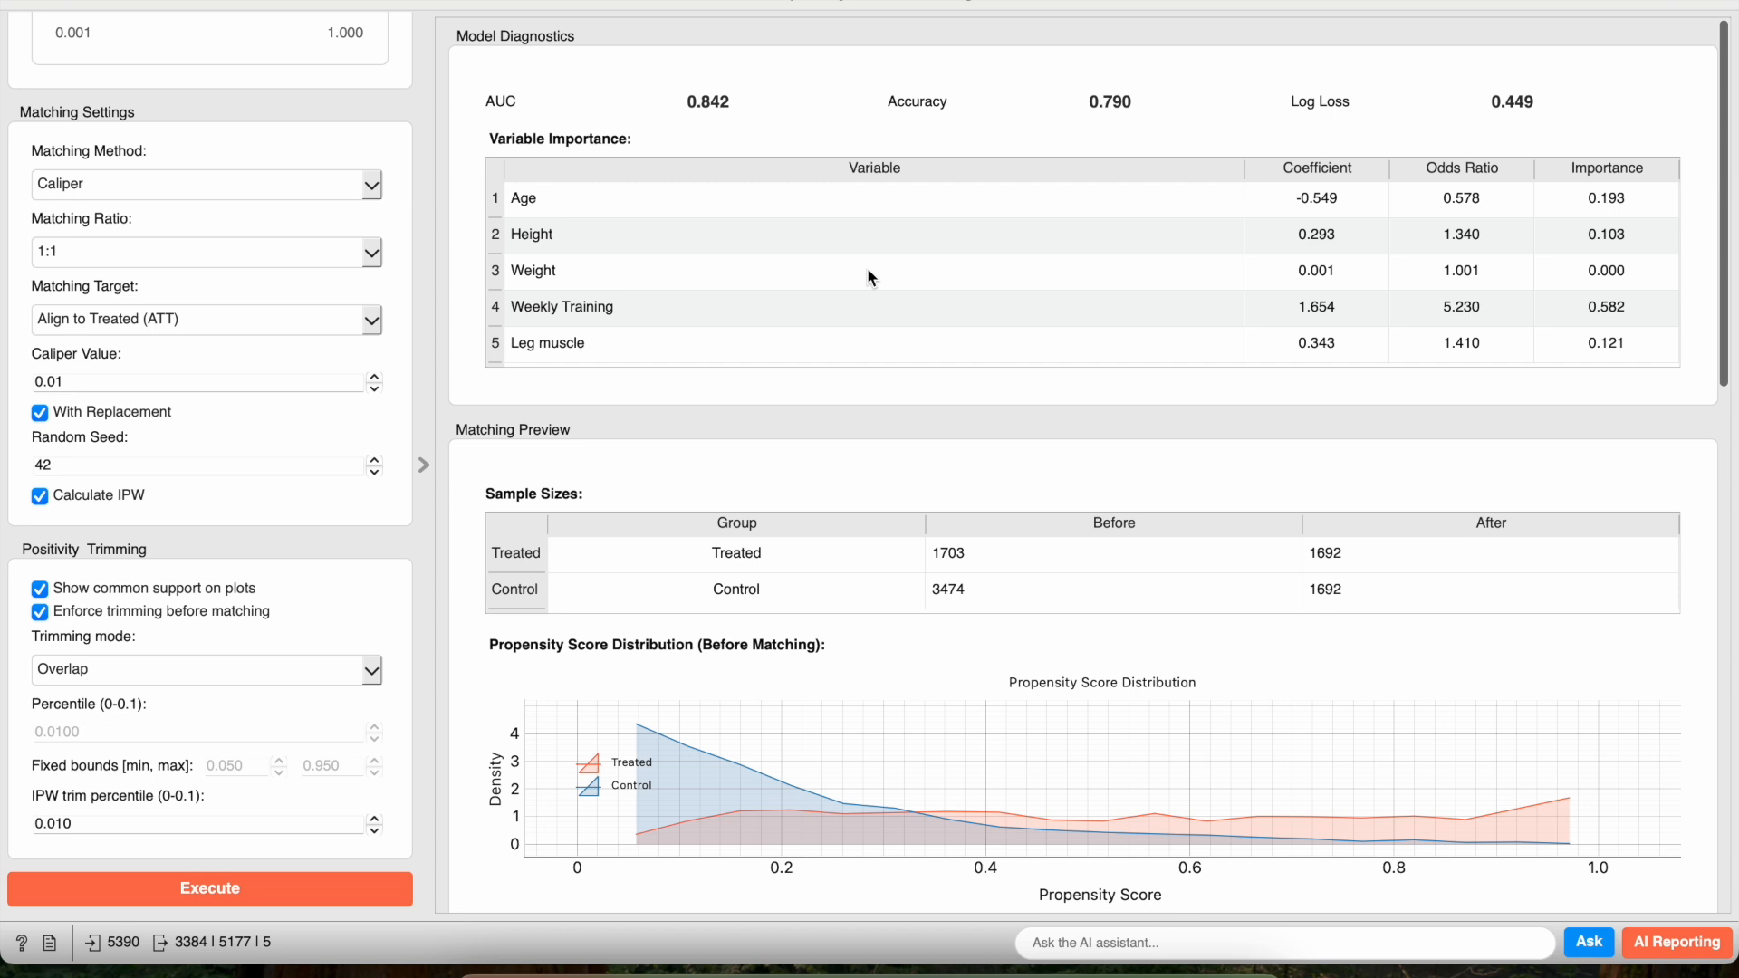
Step: Examine the propensity score distributions before and after matching, the covariate balance plot and the balance metrics
scroll(866, 268, "down", 10)
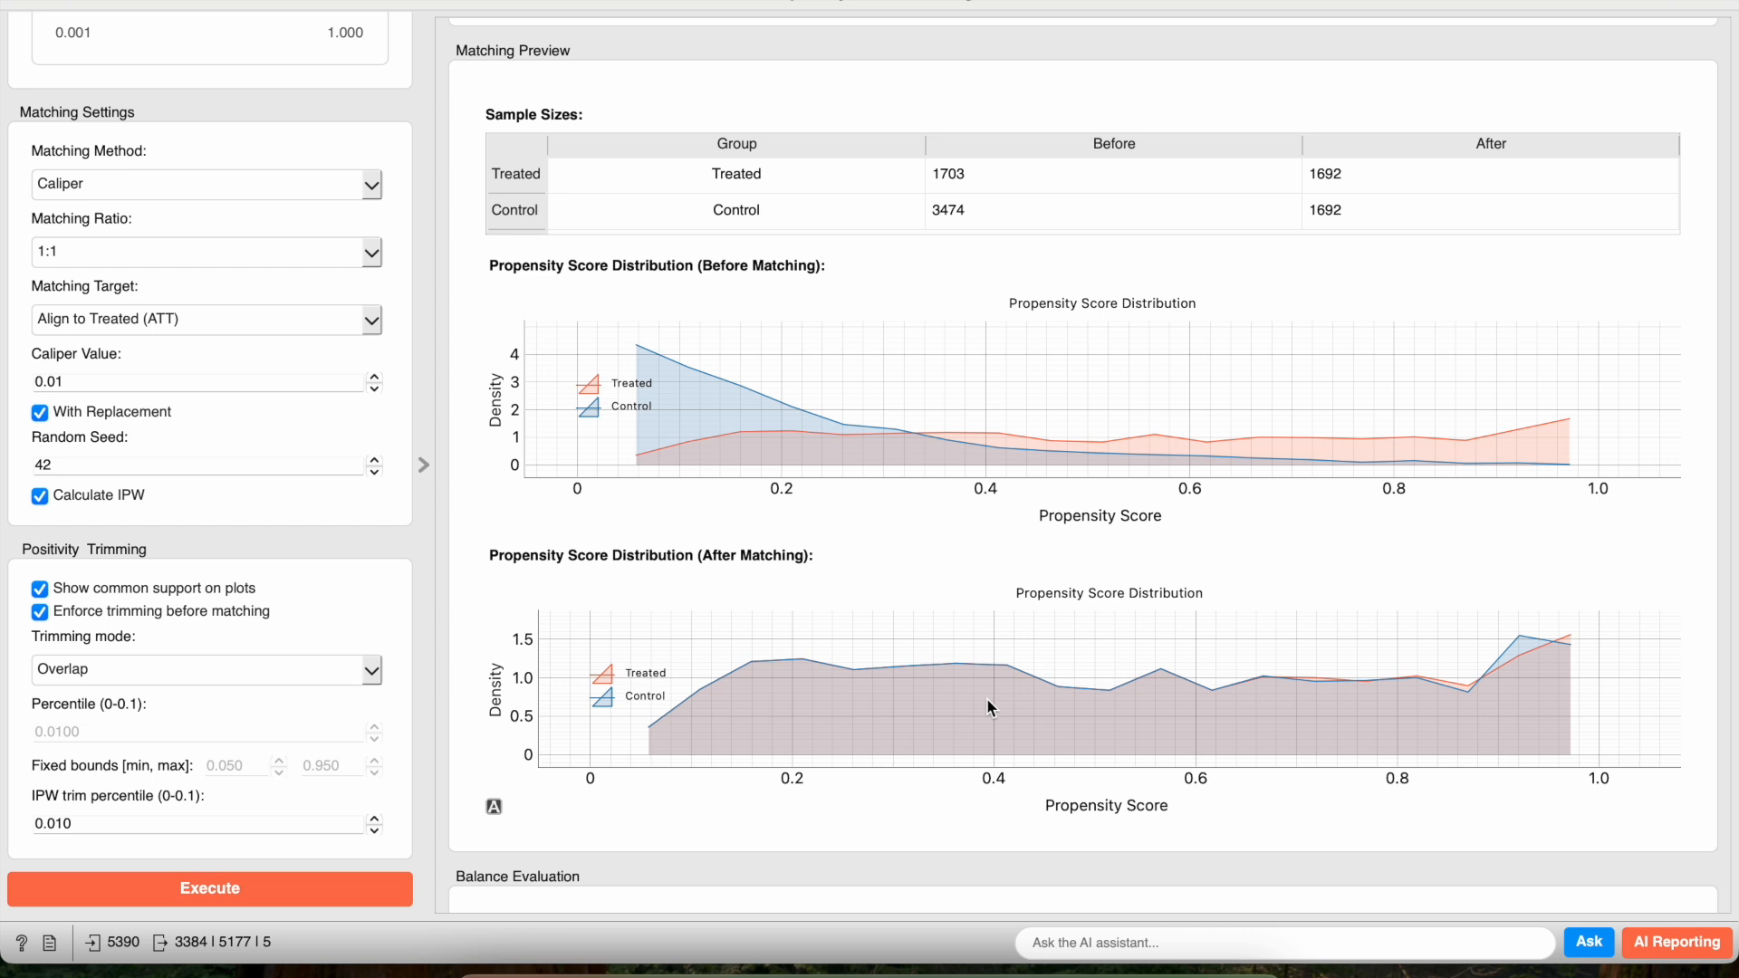
scroll(989, 706, "down", 3)
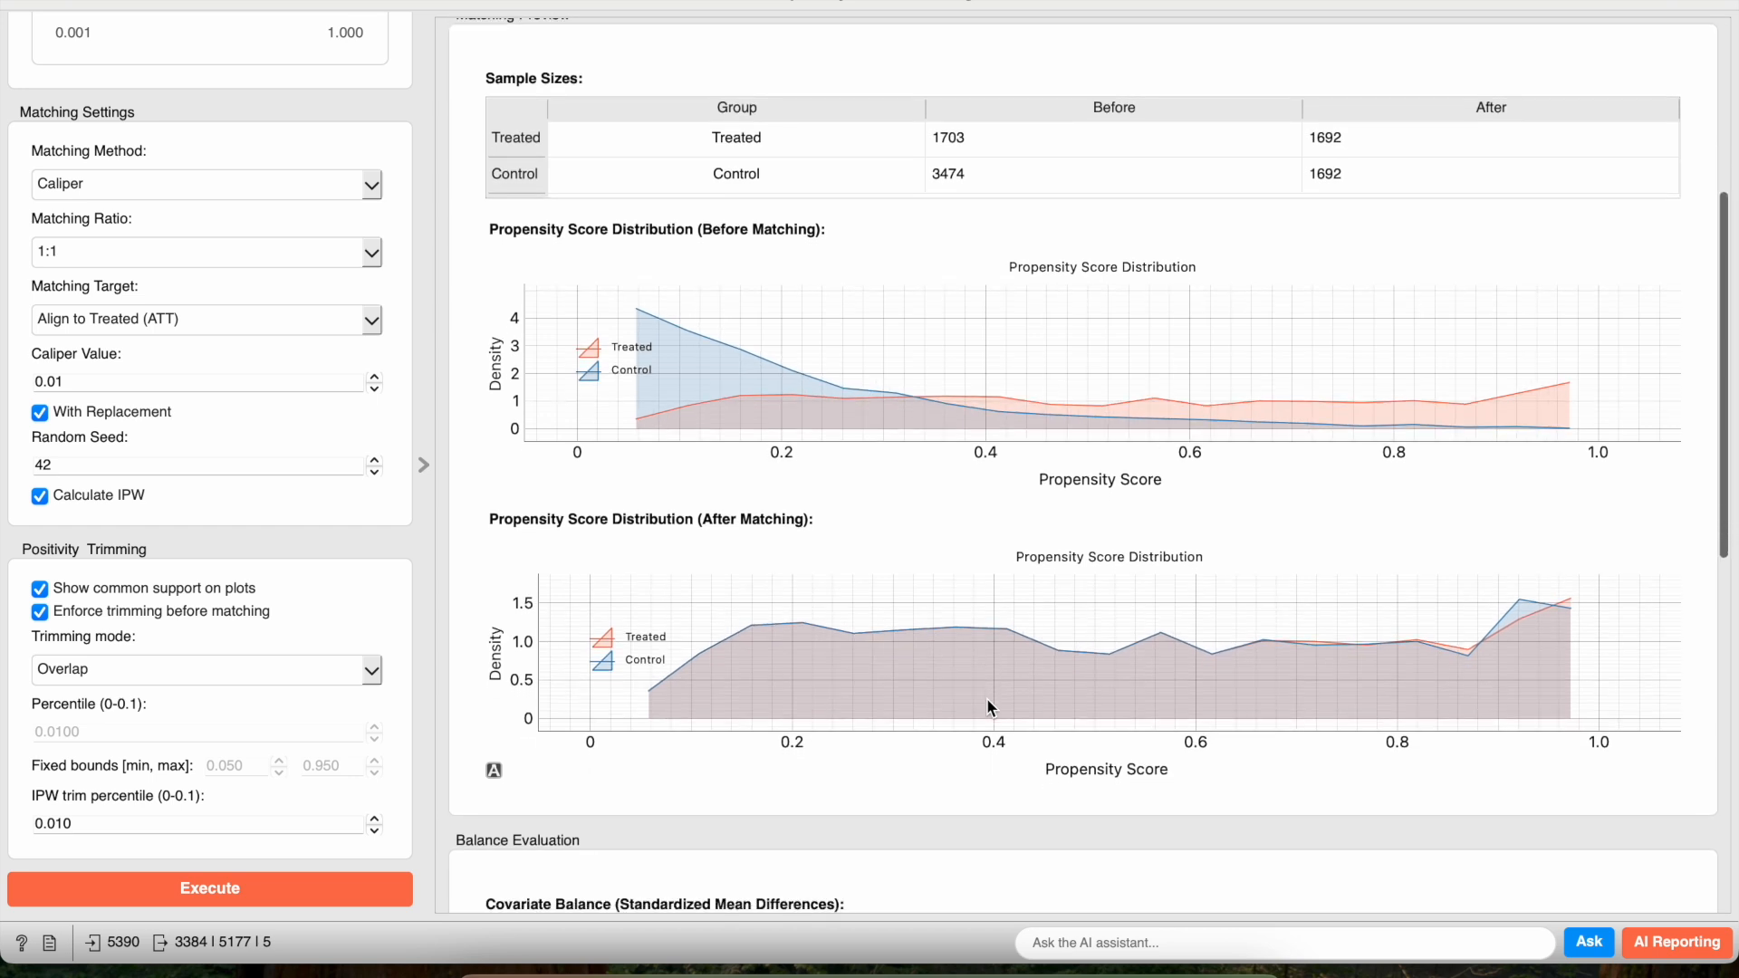
scroll(989, 707, "down", 10)
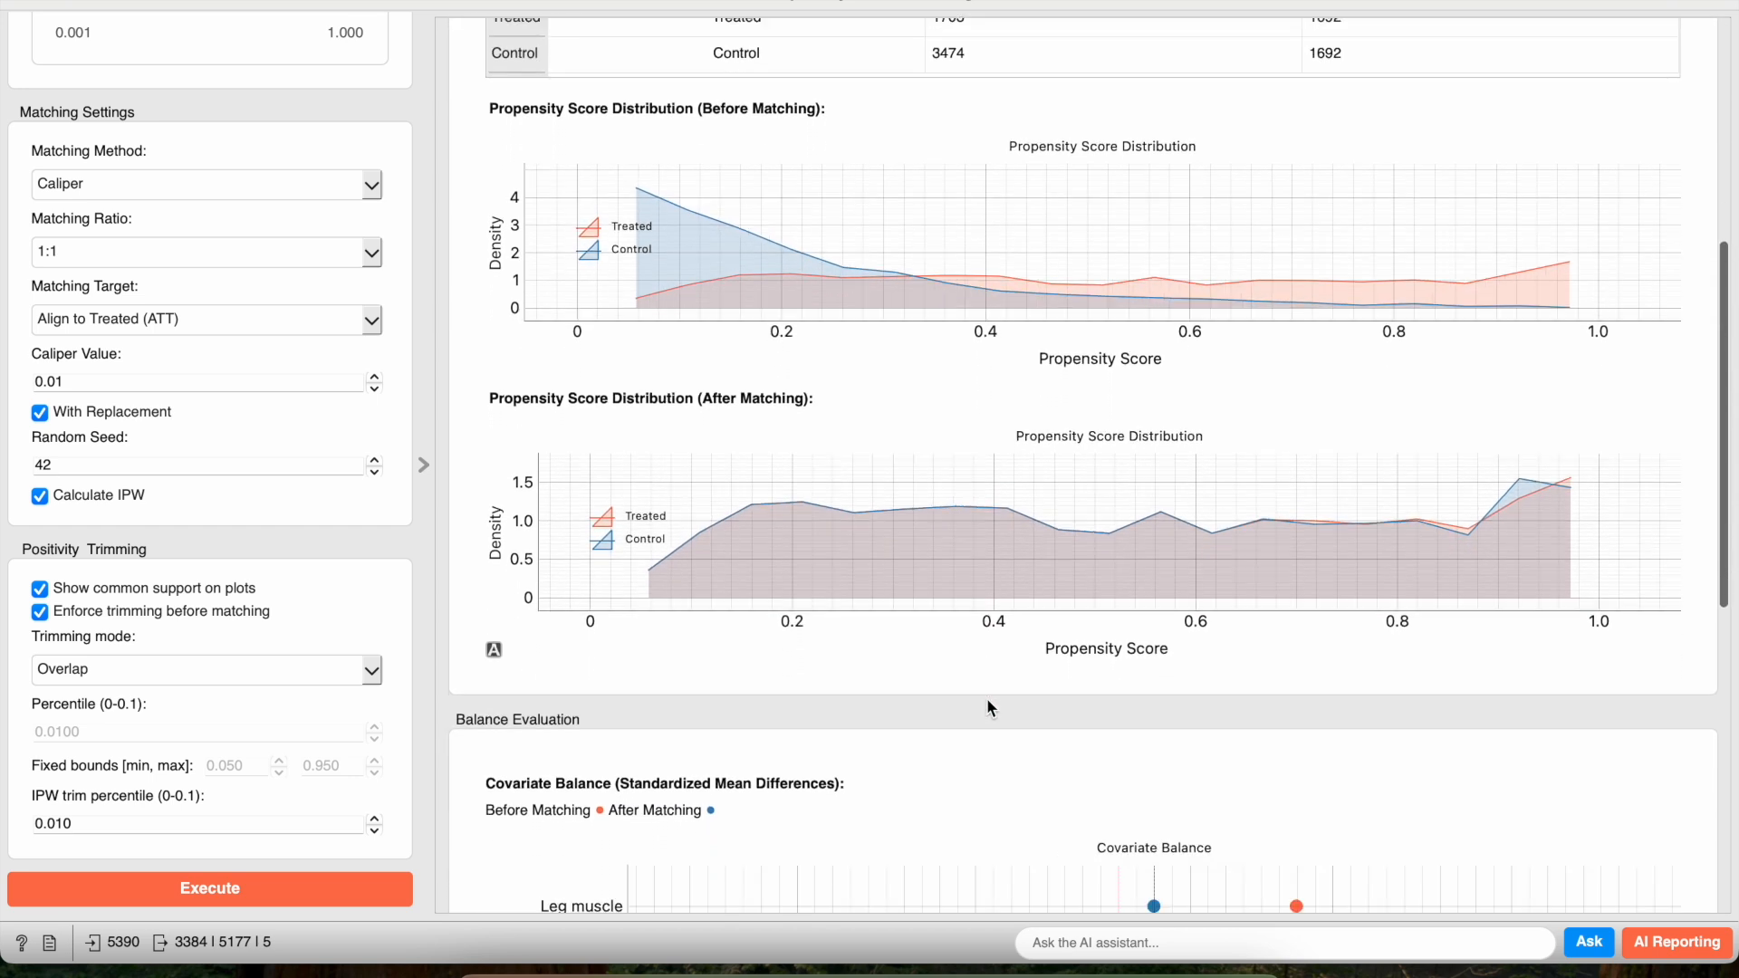
scroll(1110, 729, "down", 6)
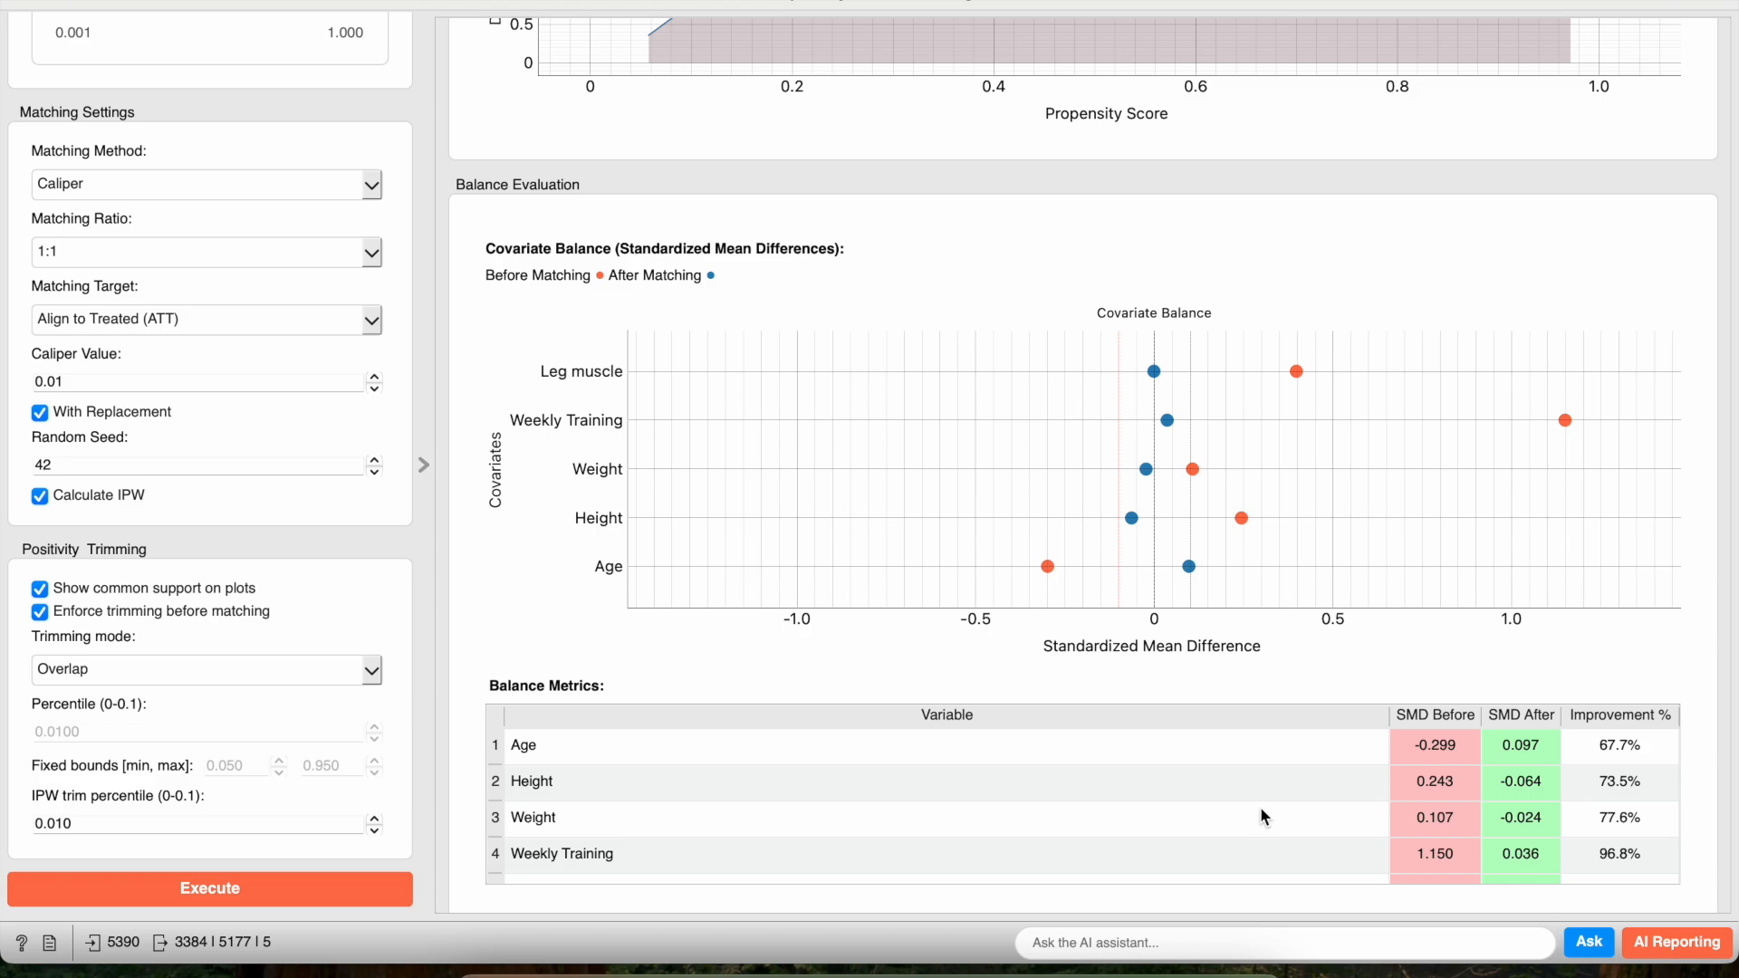
key("super+w")
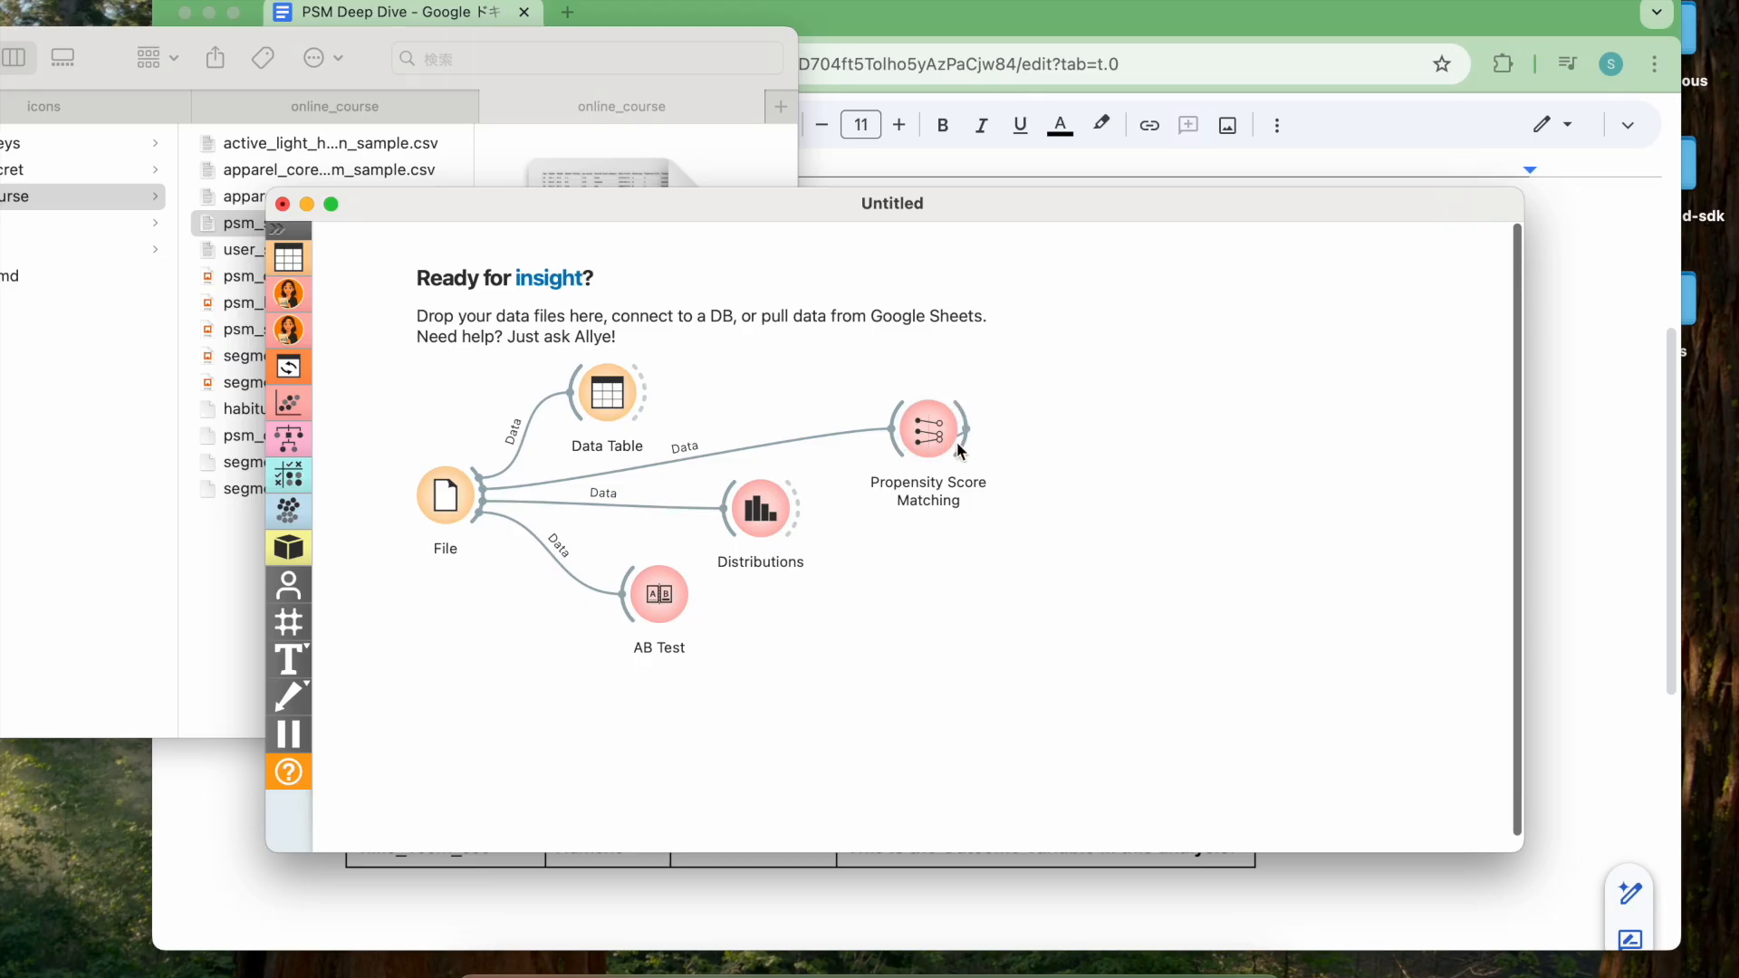
Step: Connect a Distributions widget to the Matched Data output of Propensity Score Matching and open it
left_click_drag(1050, 422, 1051, 422)
type("Dist")
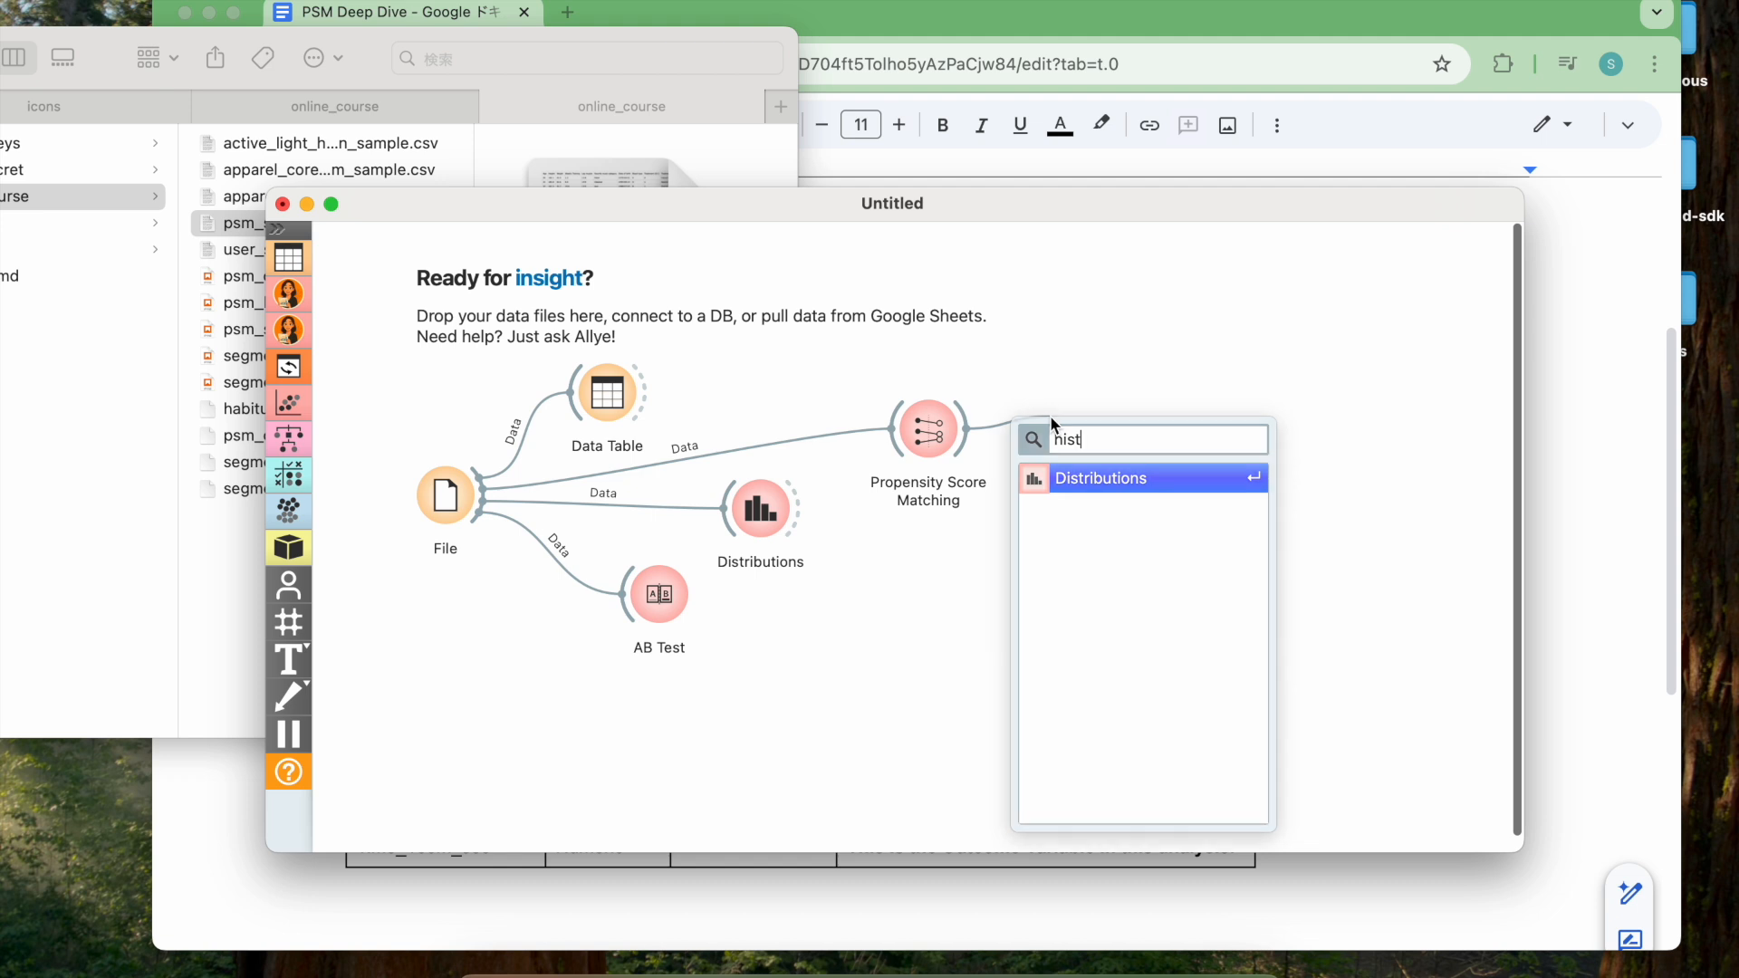
key("Return")
left_click(1205, 647)
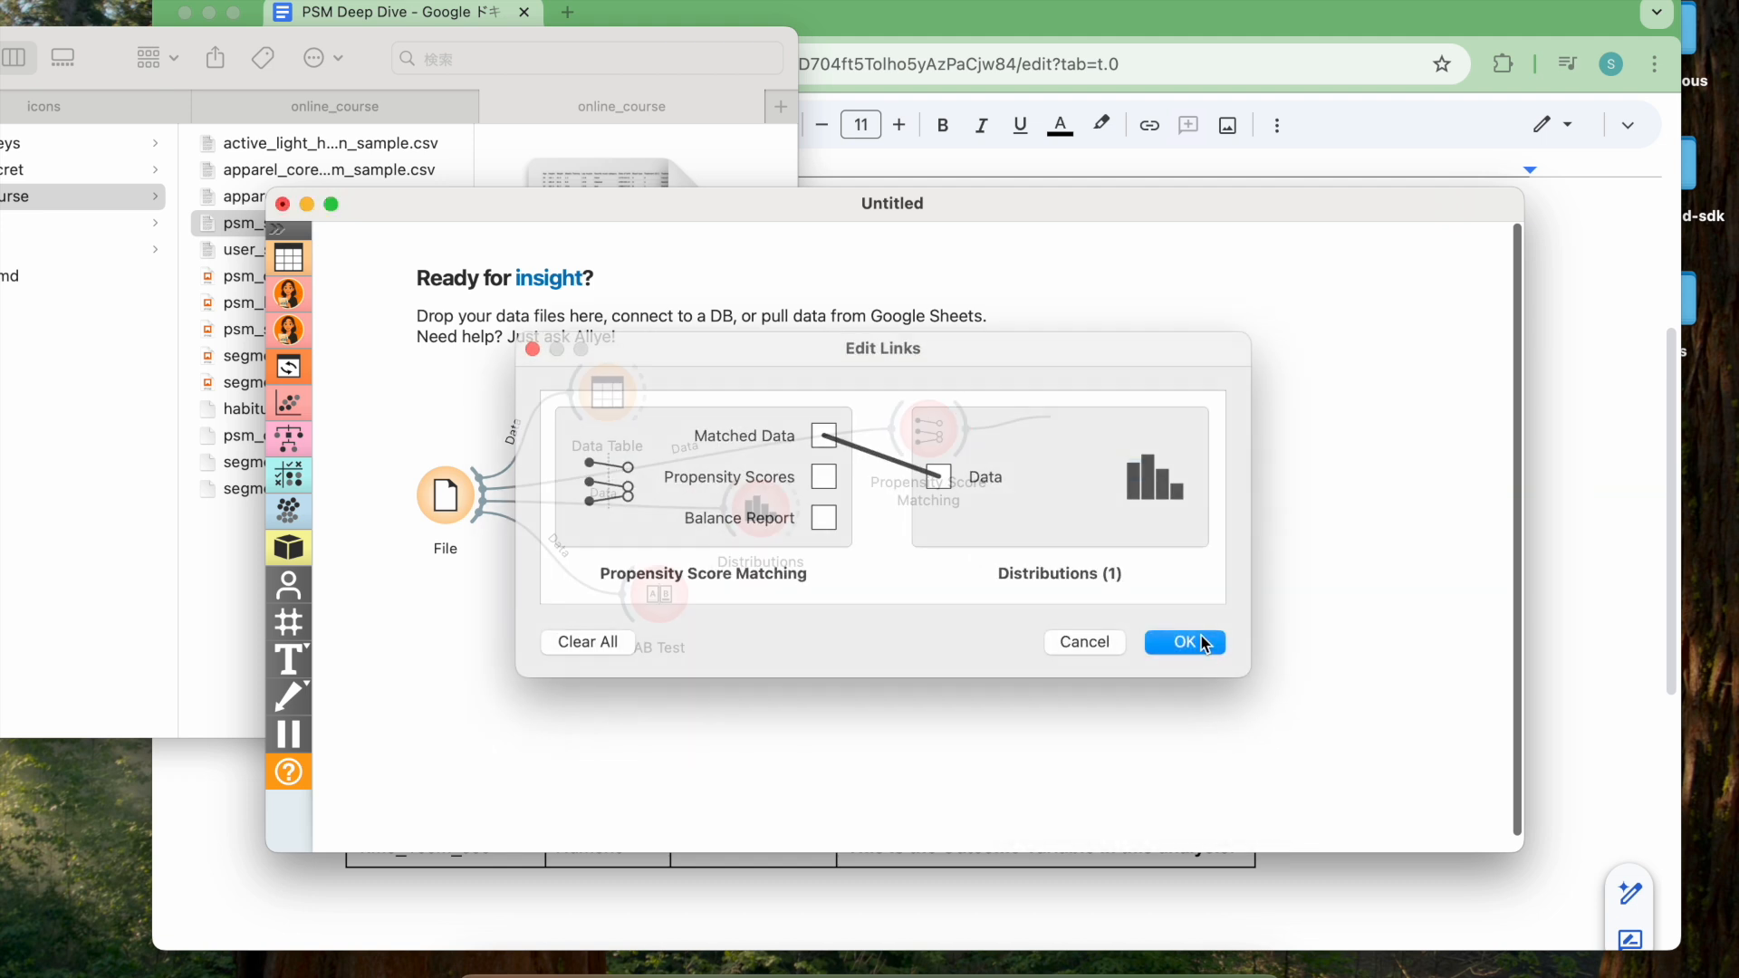
double_click(1091, 421)
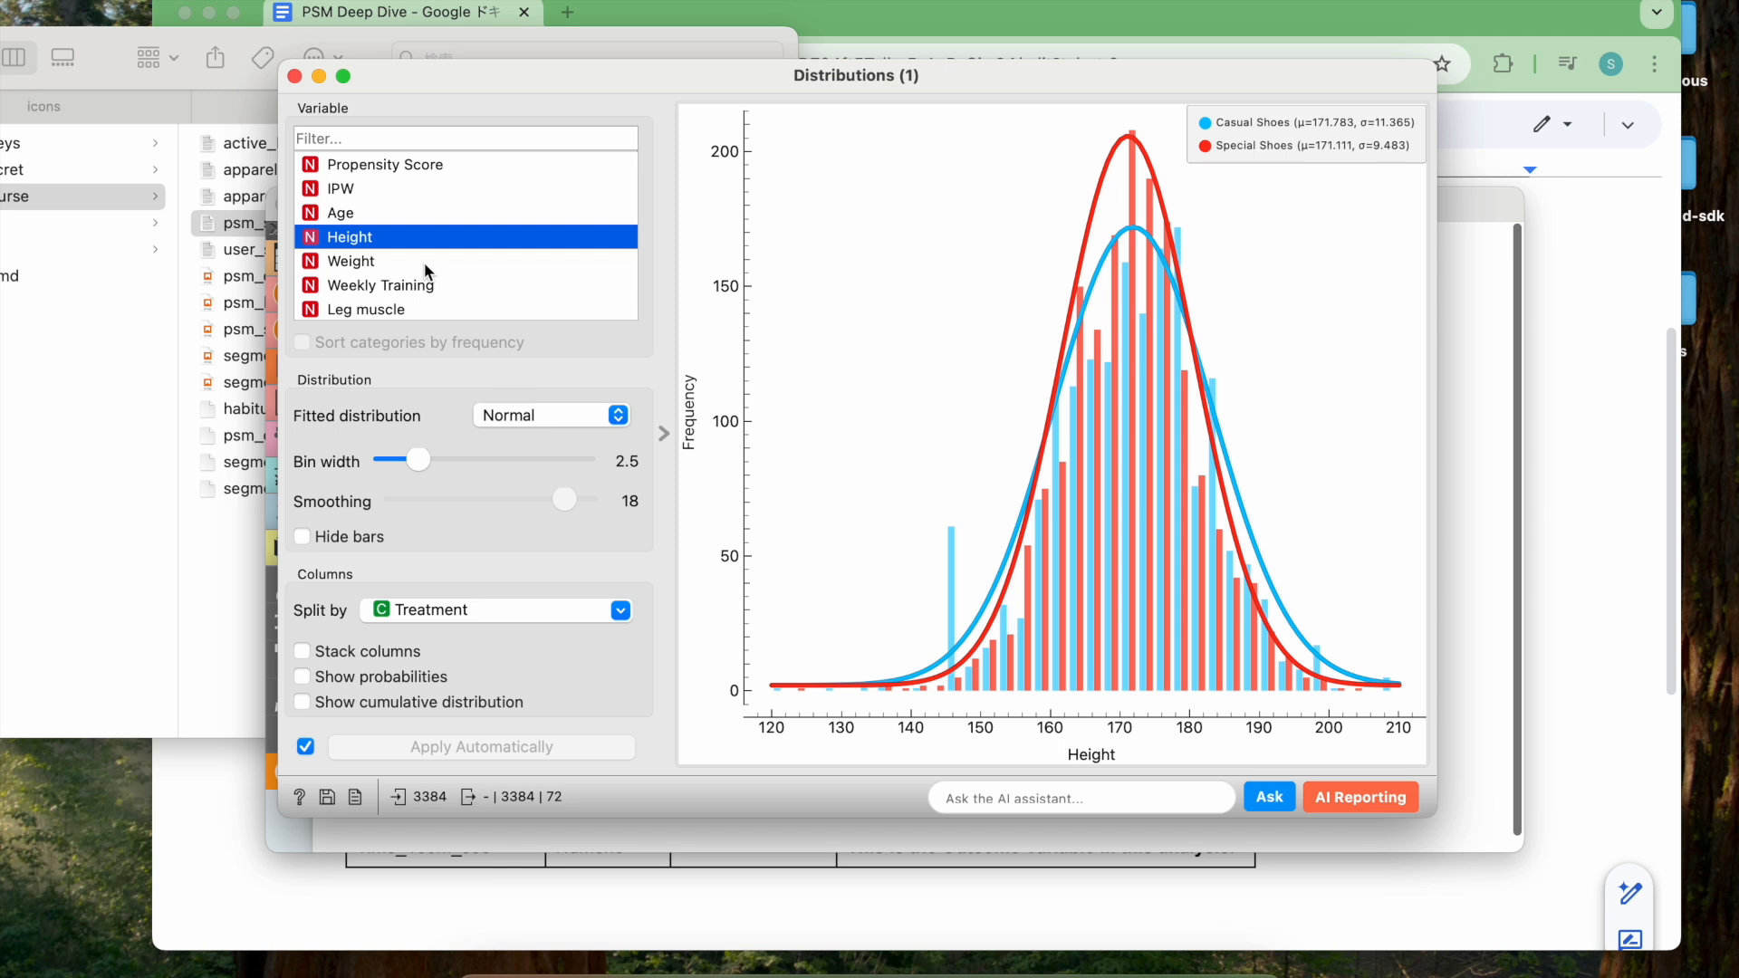
Step: Compare the matched treatment groups' distributions for Weight and Weekly Training, and look through the remaining variables
left_click(425, 264)
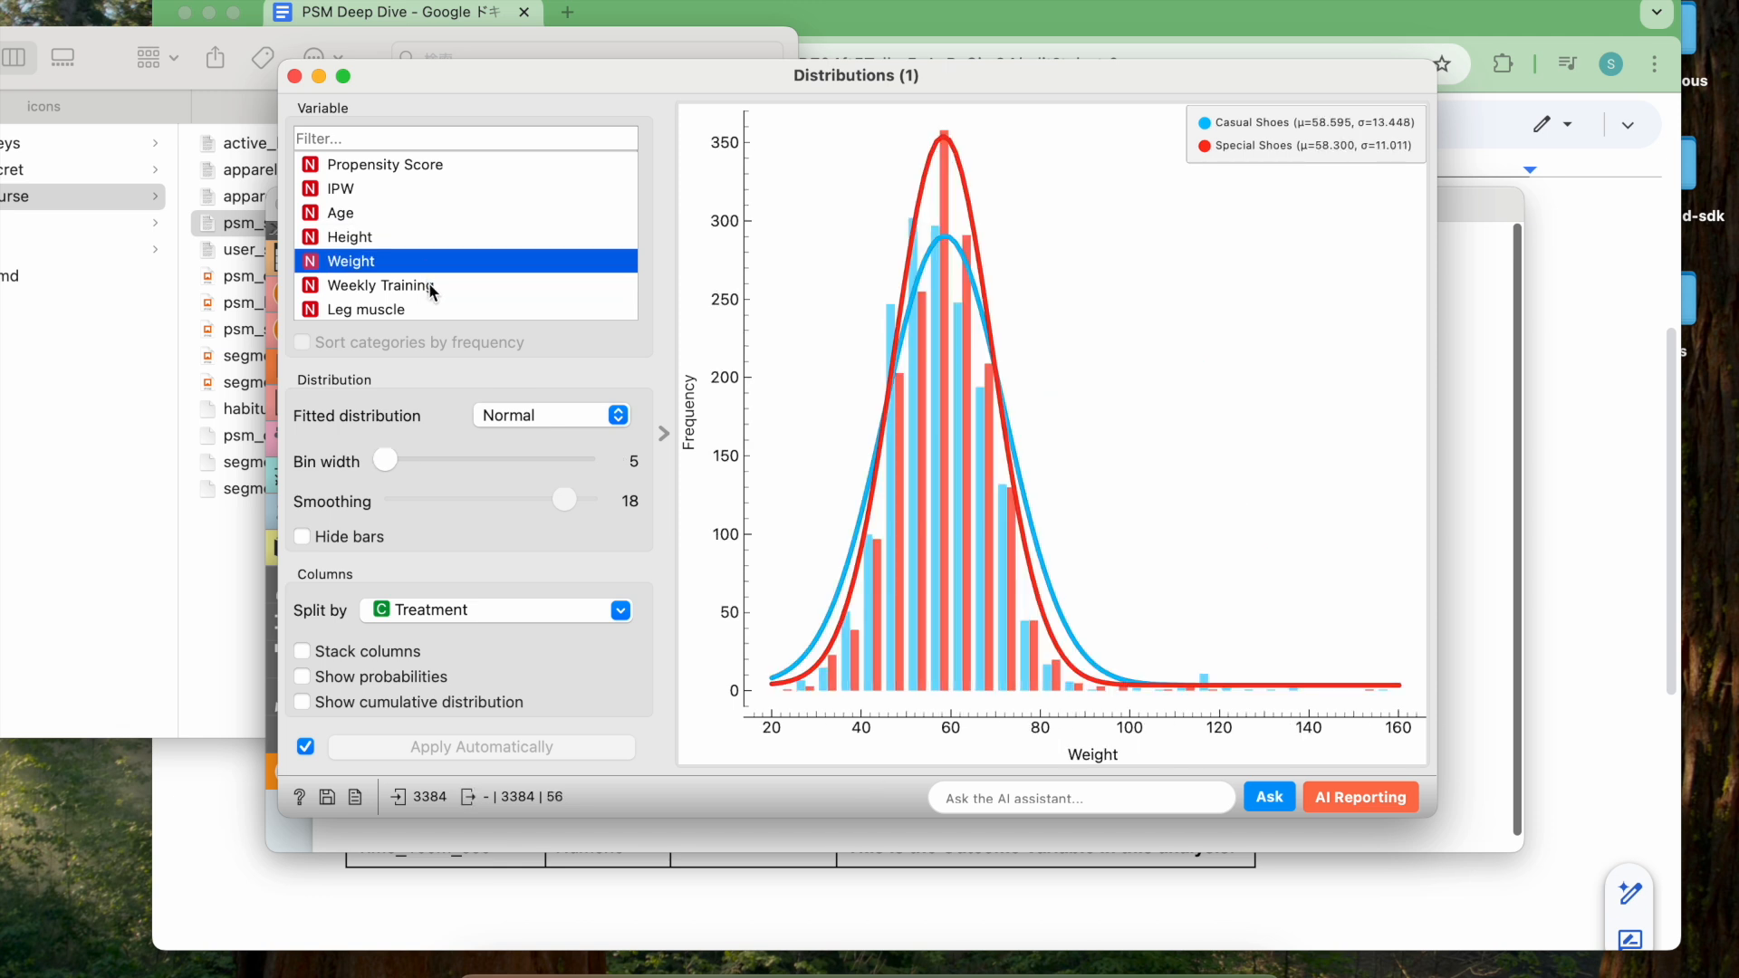
left_click(430, 286)
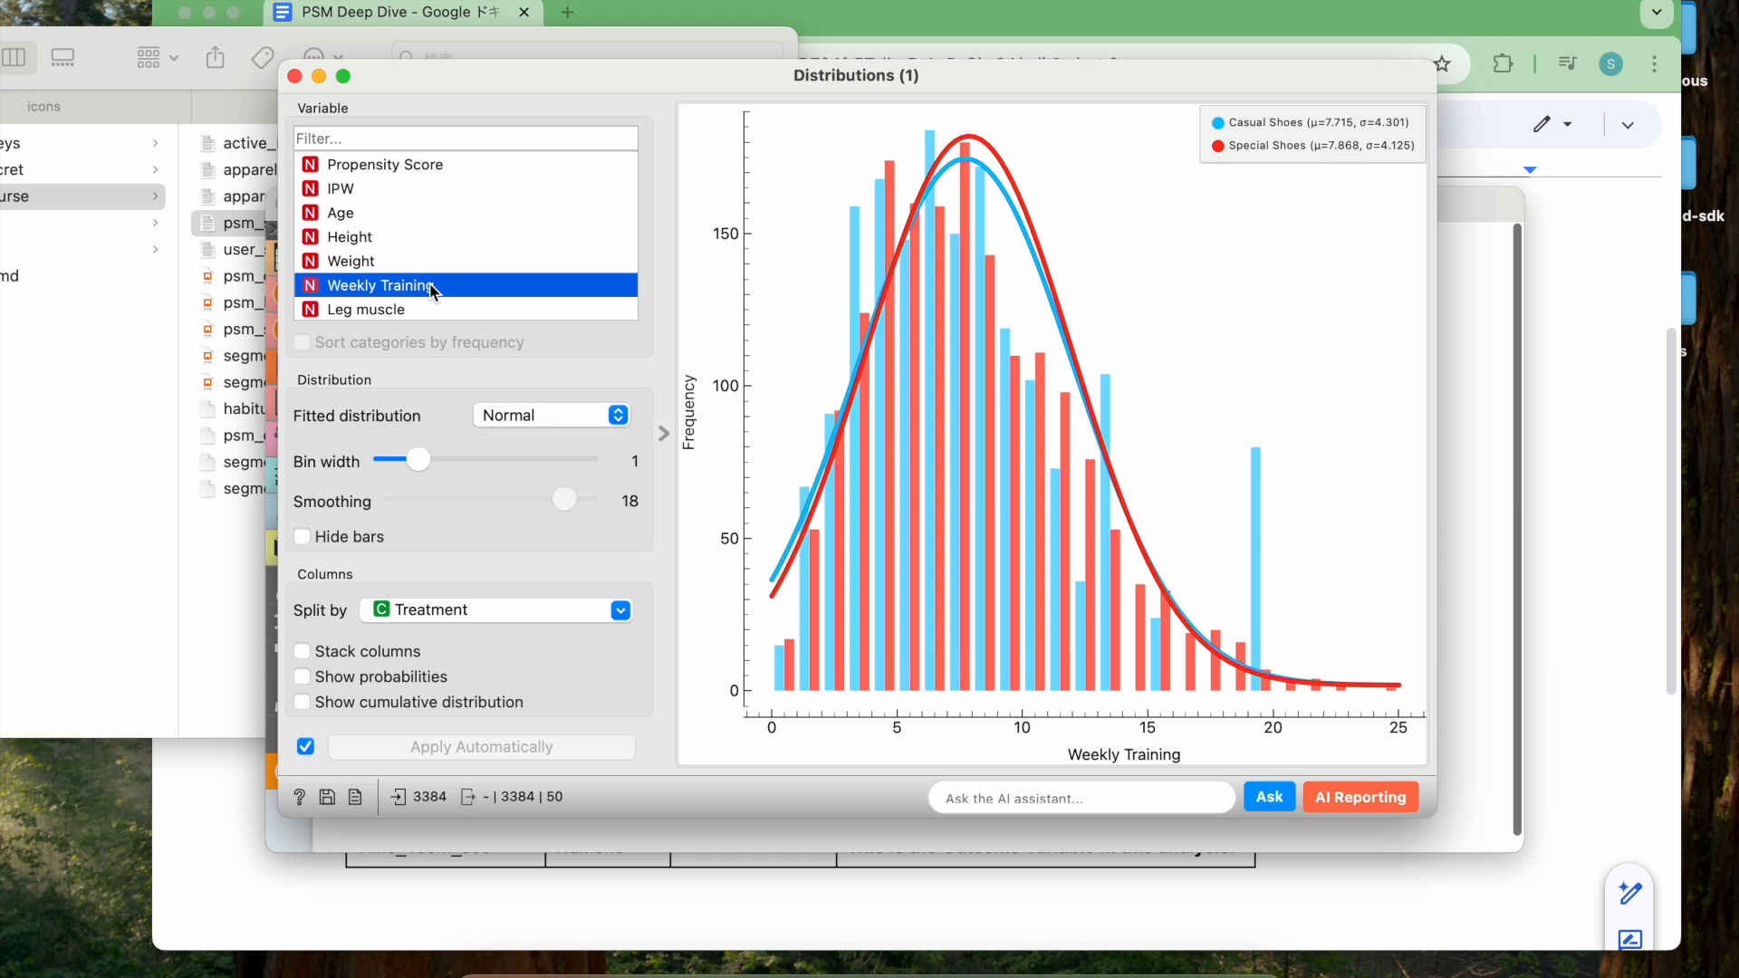
scroll(431, 289, "down", 1)
scroll(429, 282, "down", 1)
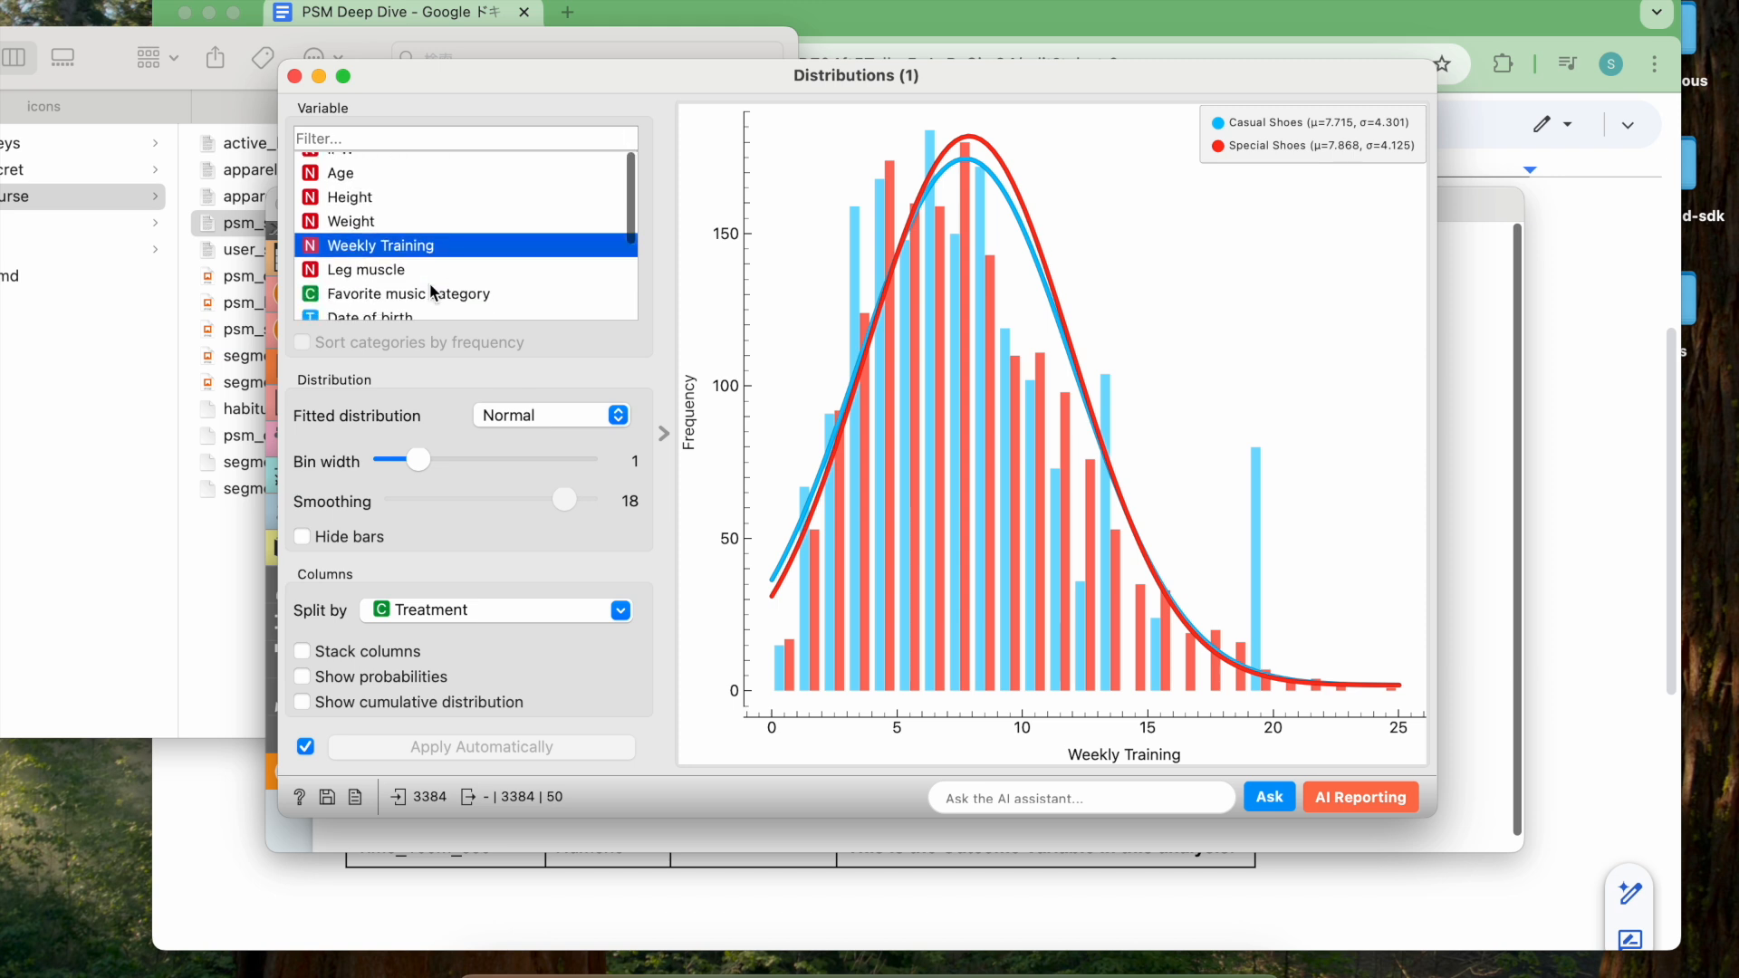
scroll(431, 284, "down", 1)
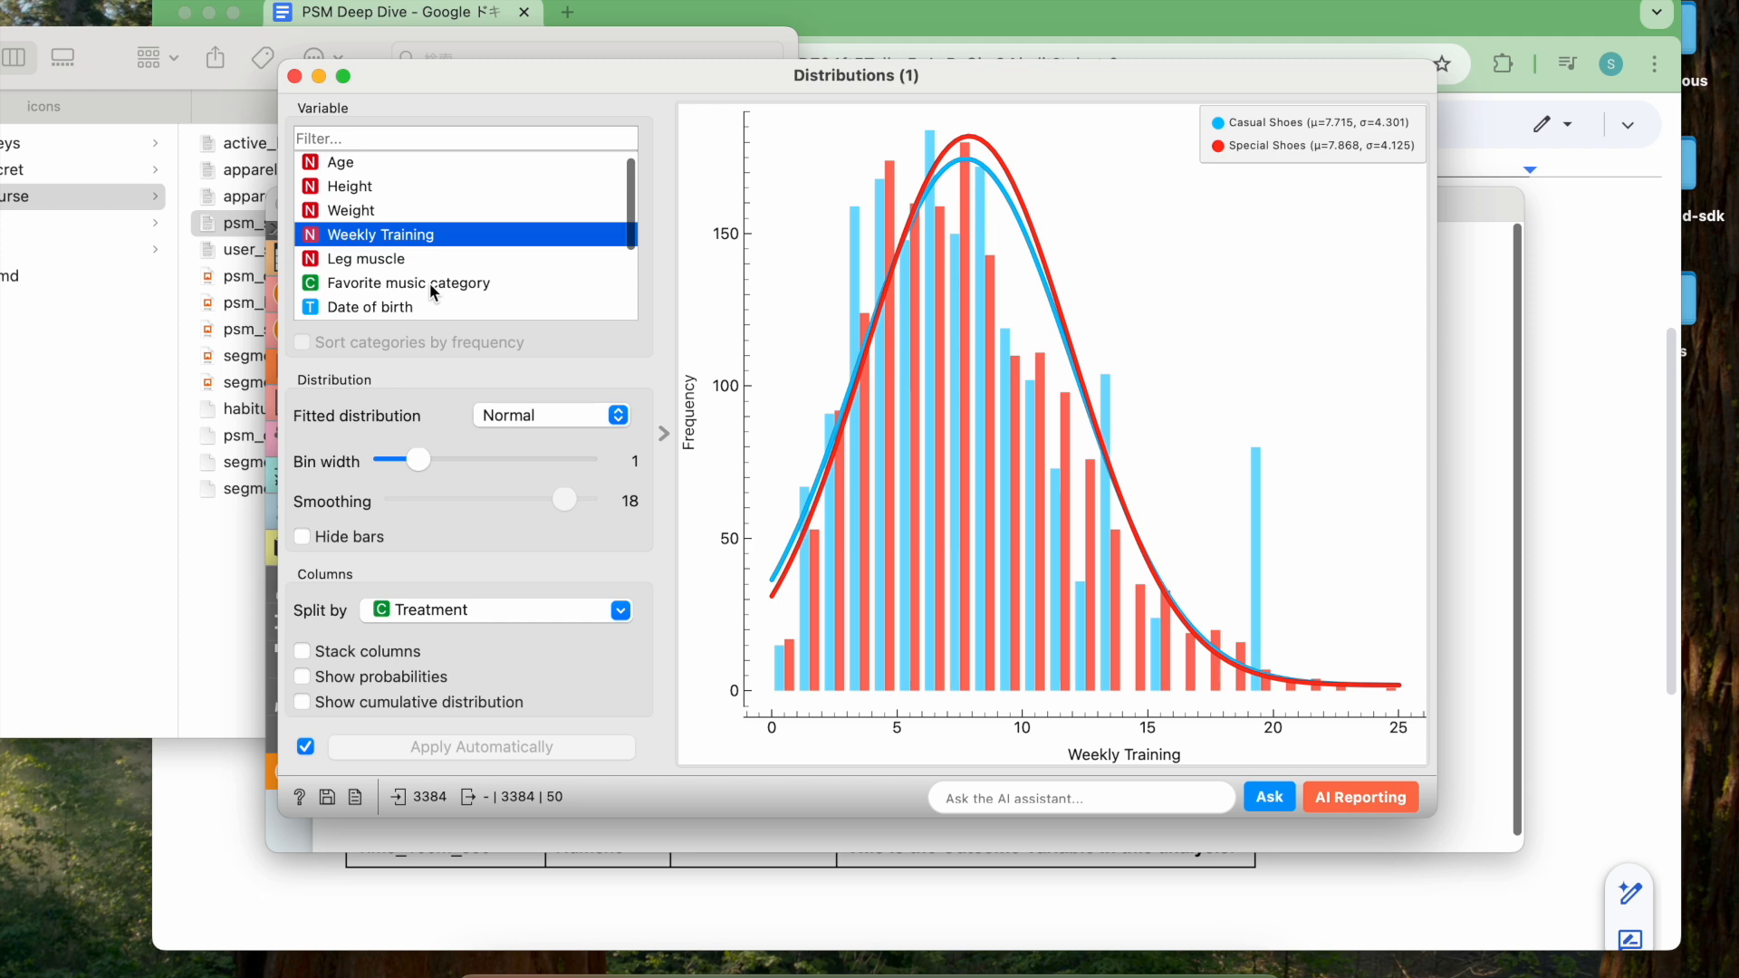
key("super+w")
Step: Connect an AB Test widget to the Matched Data output of Propensity Score Matching and open it
left_click_drag(974, 435, 1123, 604)
type("AB")
left_click(1126, 609)
left_click(1175, 643)
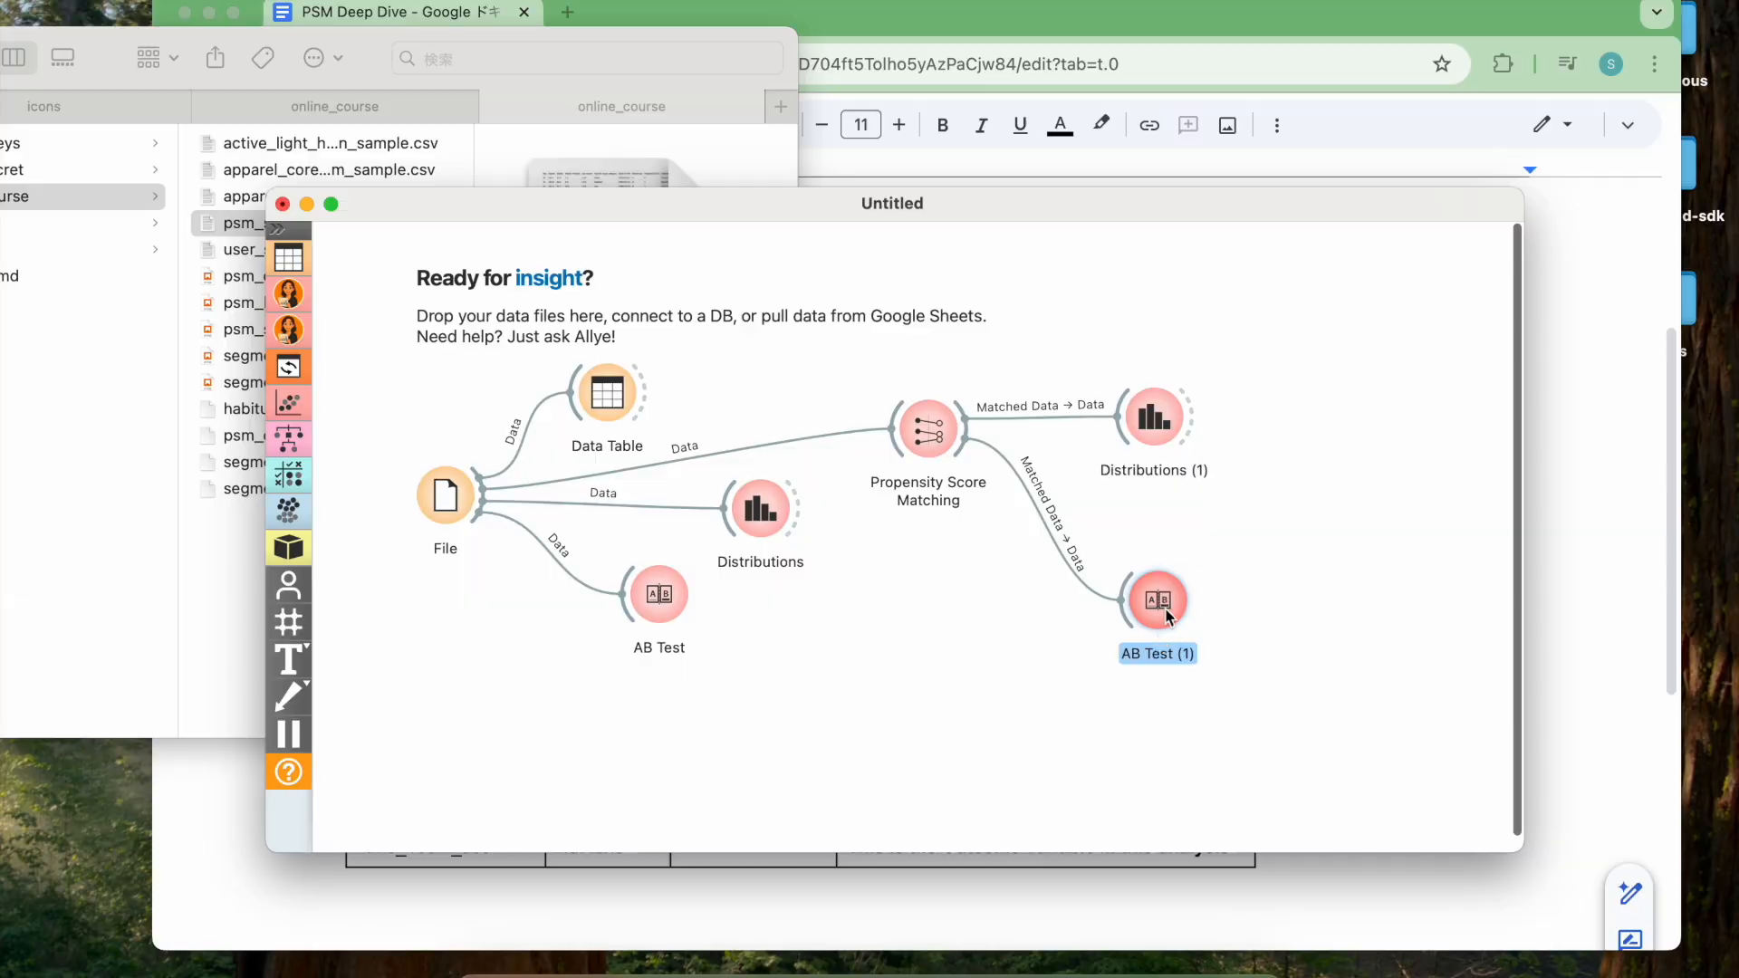
double_click(1164, 606)
Step: Examine the T-test results on the matched data for Weekly Training, Leg muscle and Time_100m_sec
scroll(1290, 602, "down", 1)
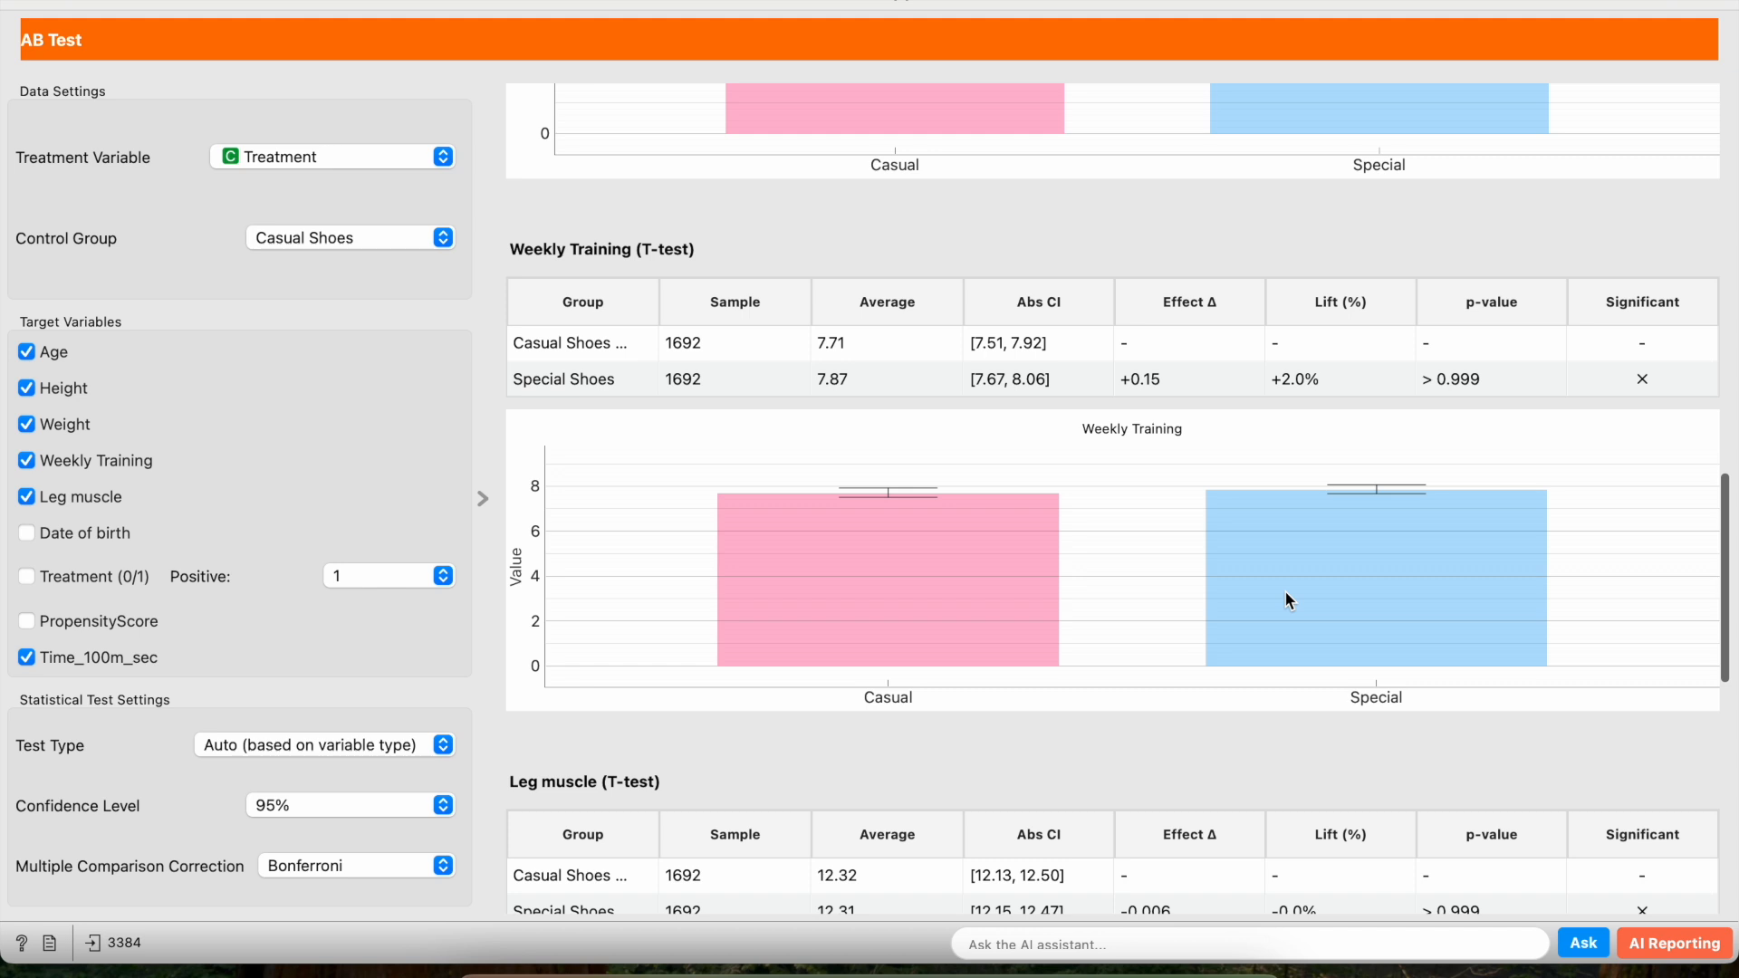
scroll(1286, 599, "down", 5)
scroll(1286, 593, "down", 1)
scroll(1295, 835, "down", 1)
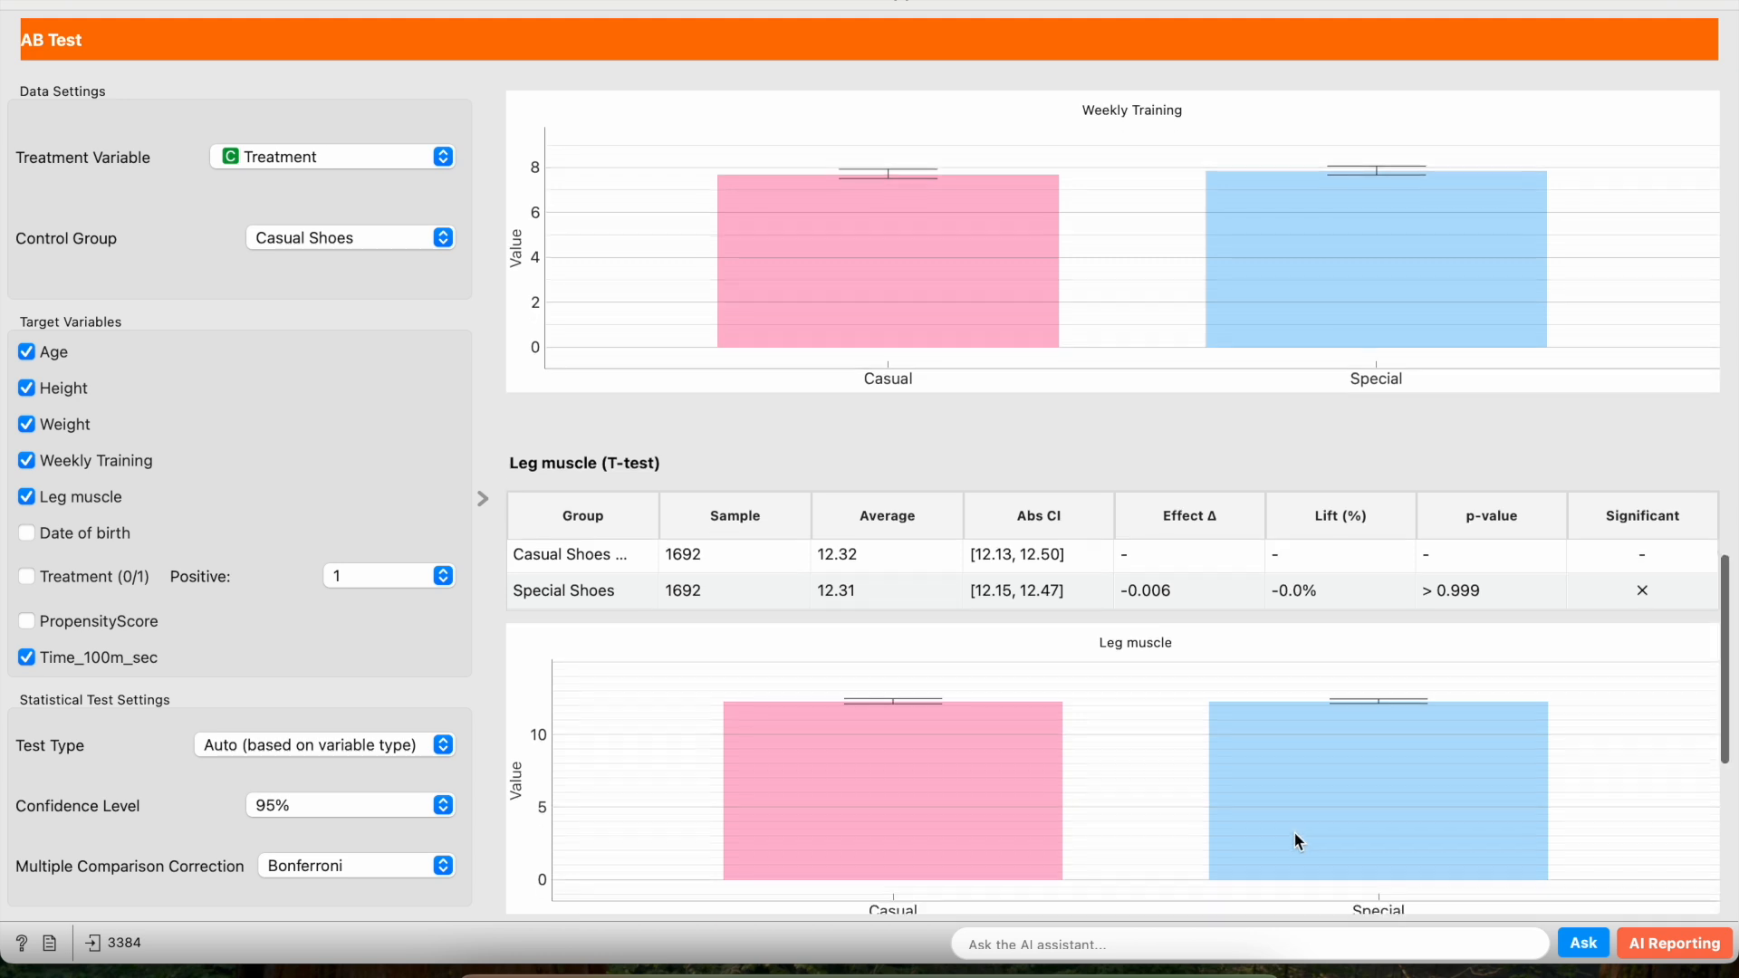
scroll(1296, 840, "down", 7)
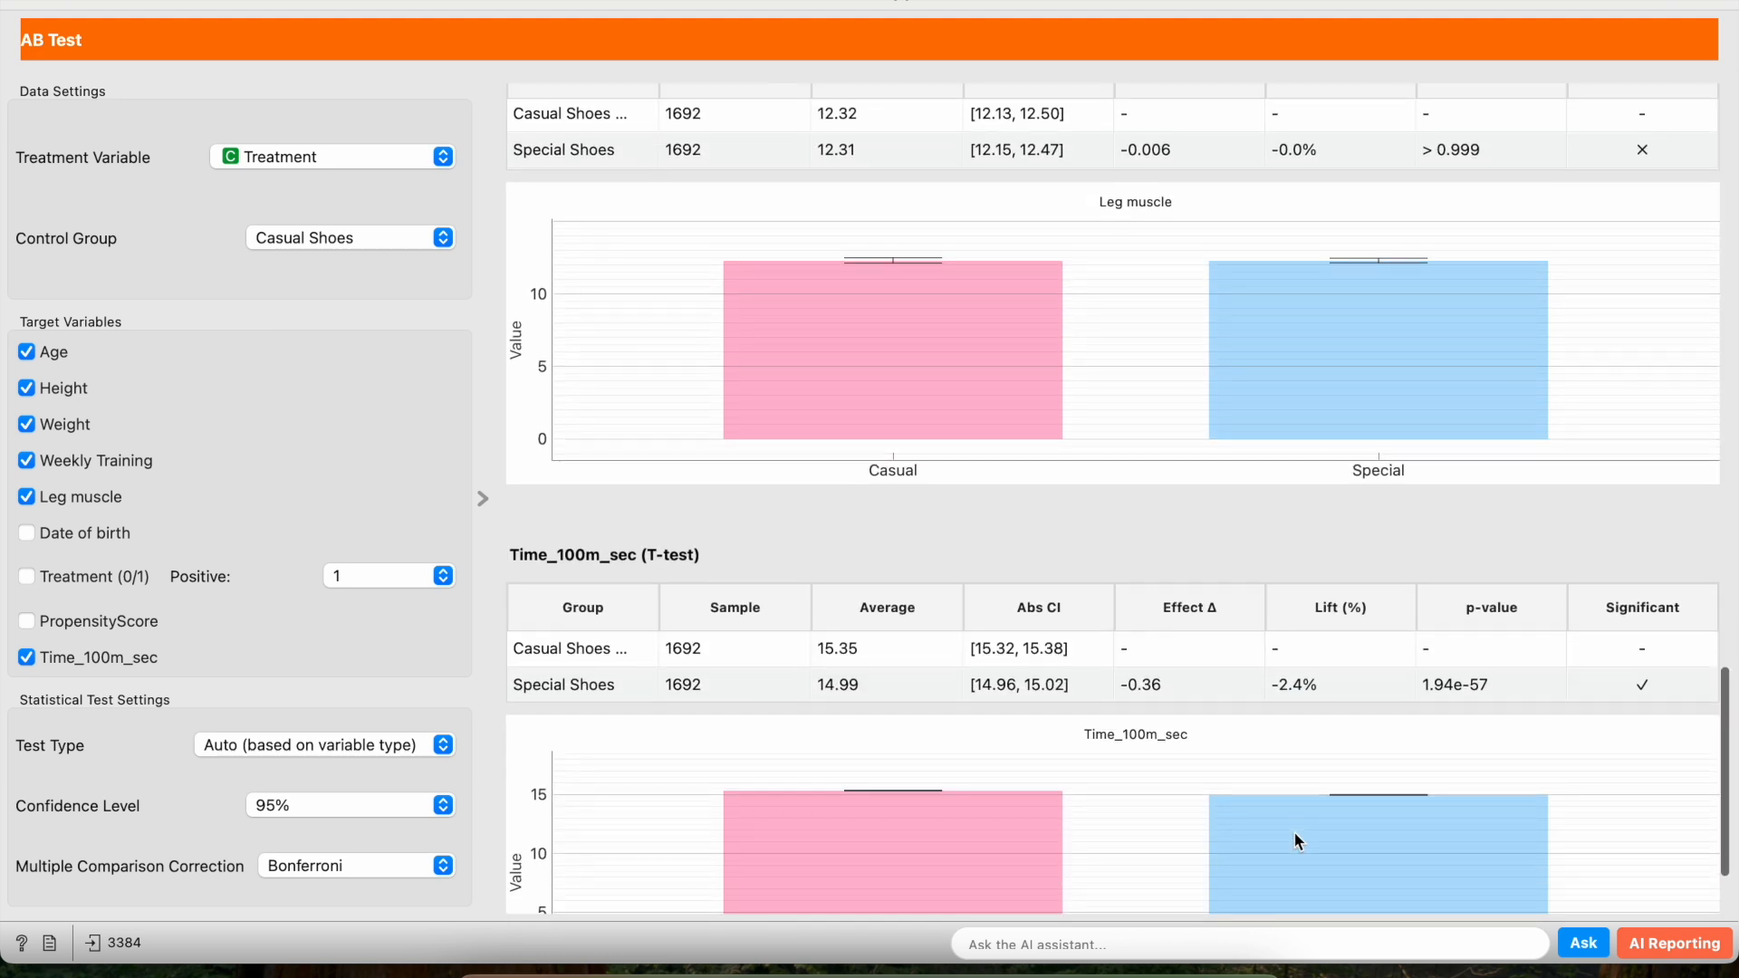
scroll(1295, 841, "down", 3)
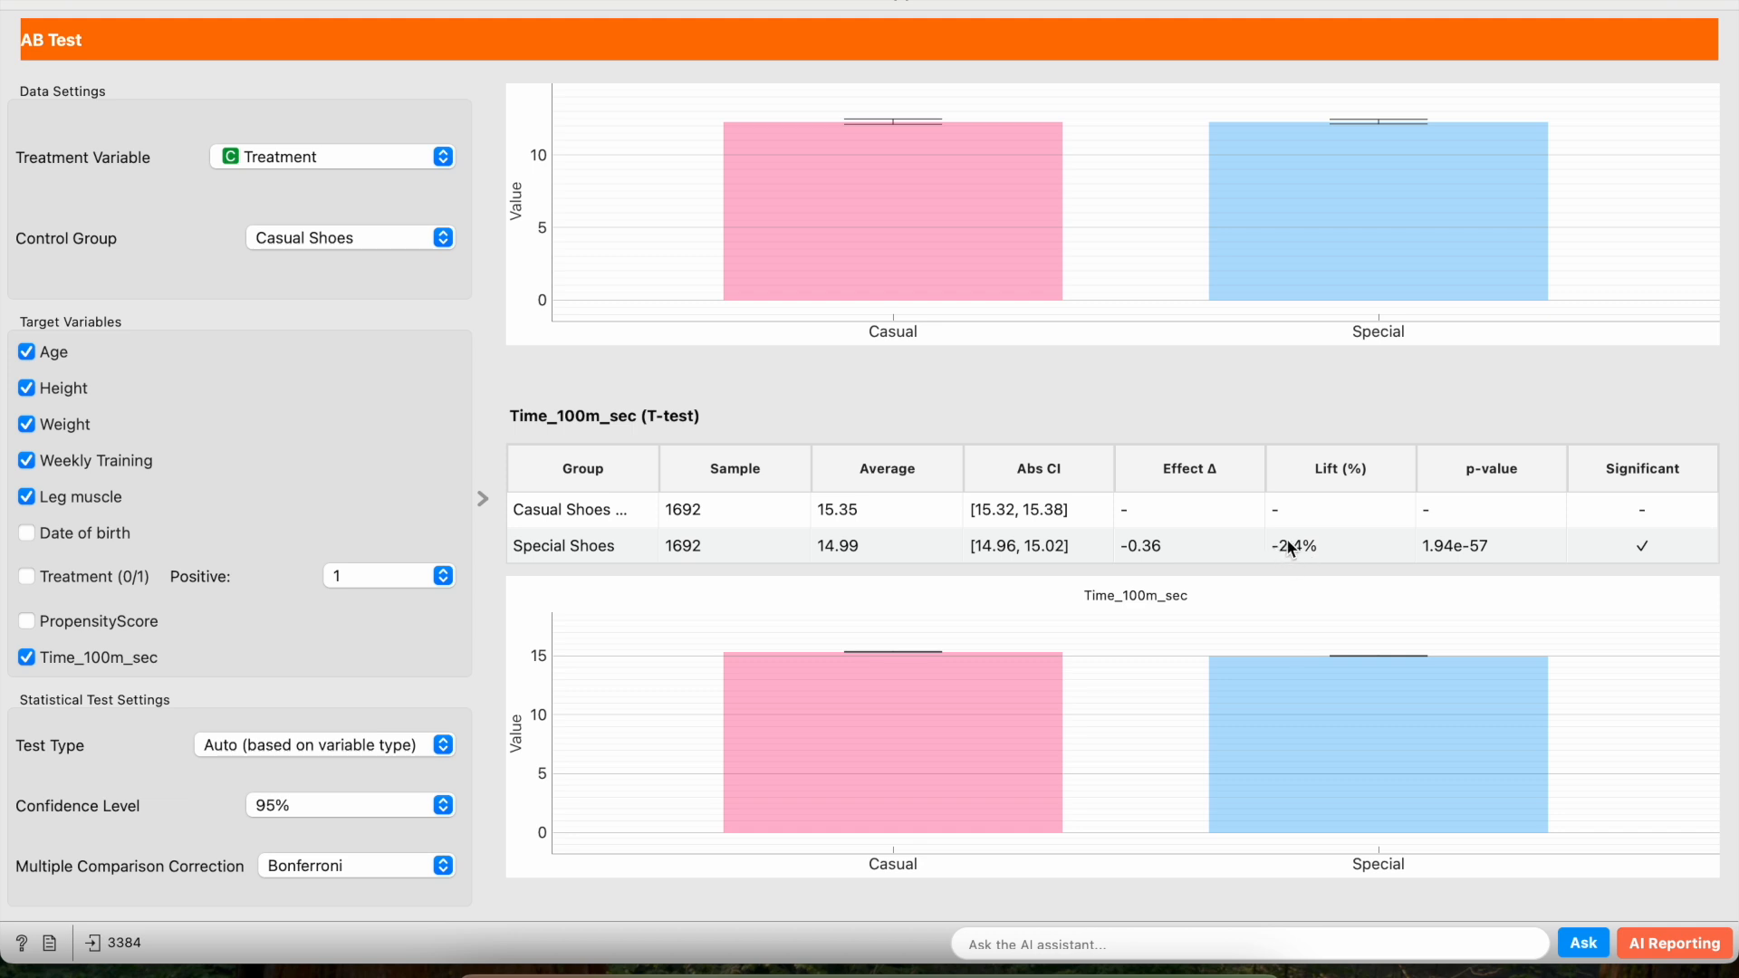
scroll(1300, 563, "down", 1)
left_click(26, 5)
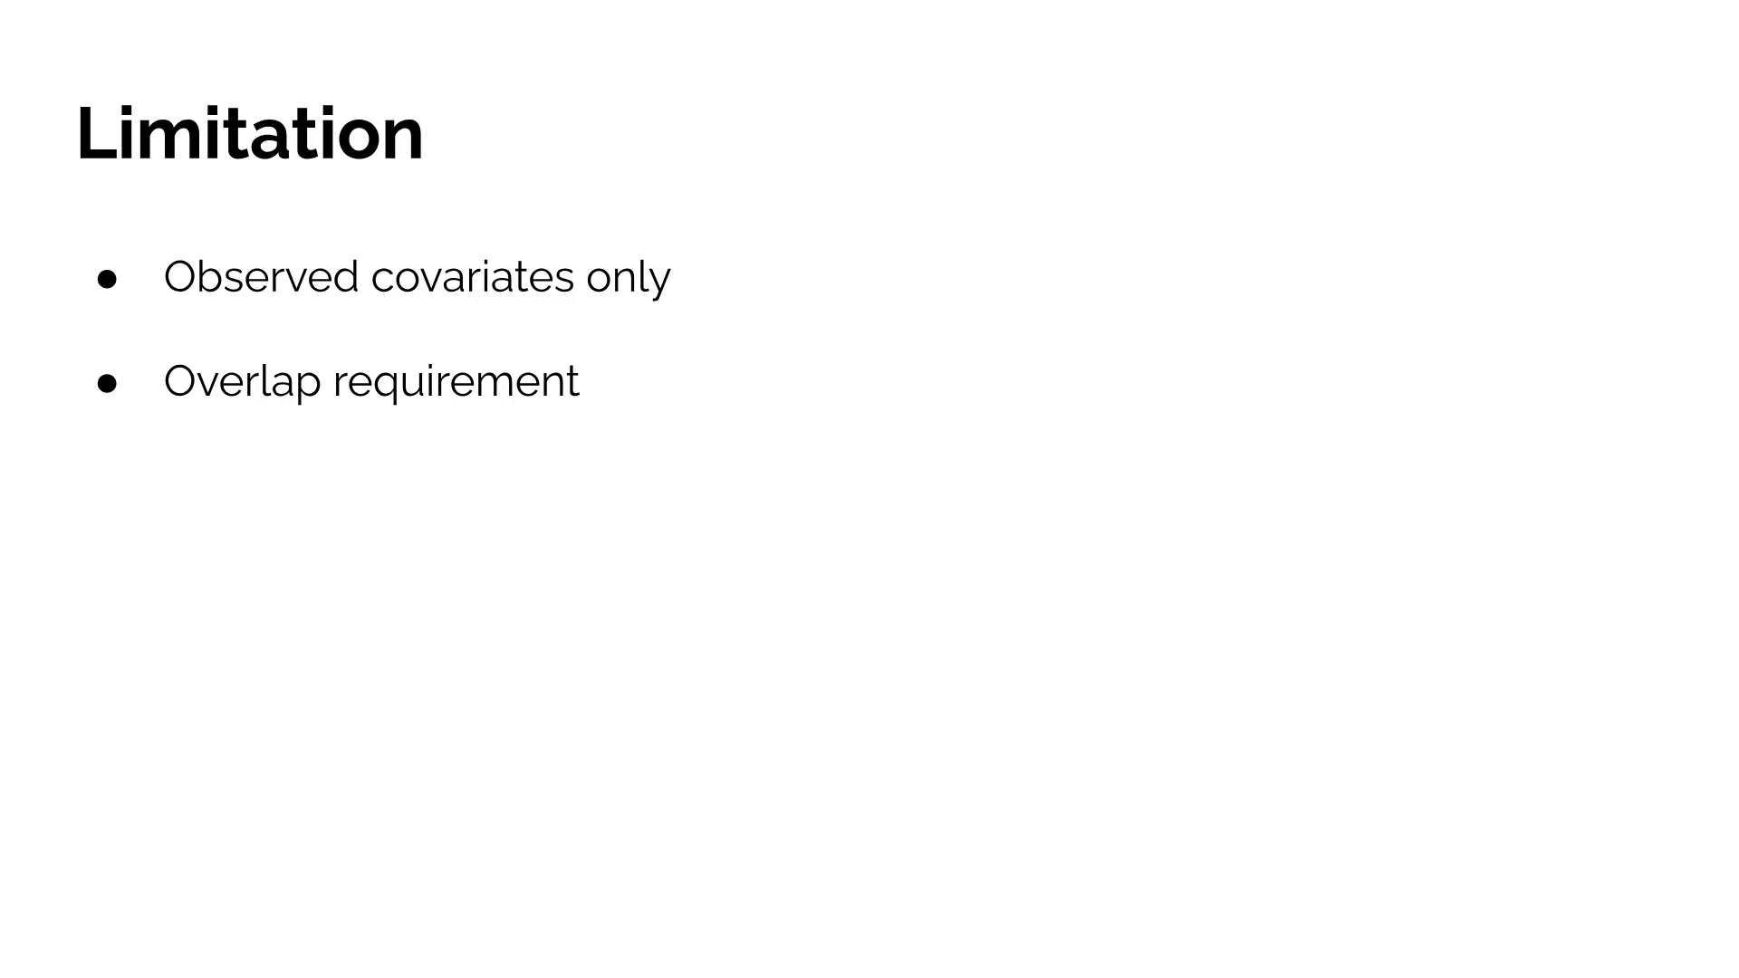
key("Right")
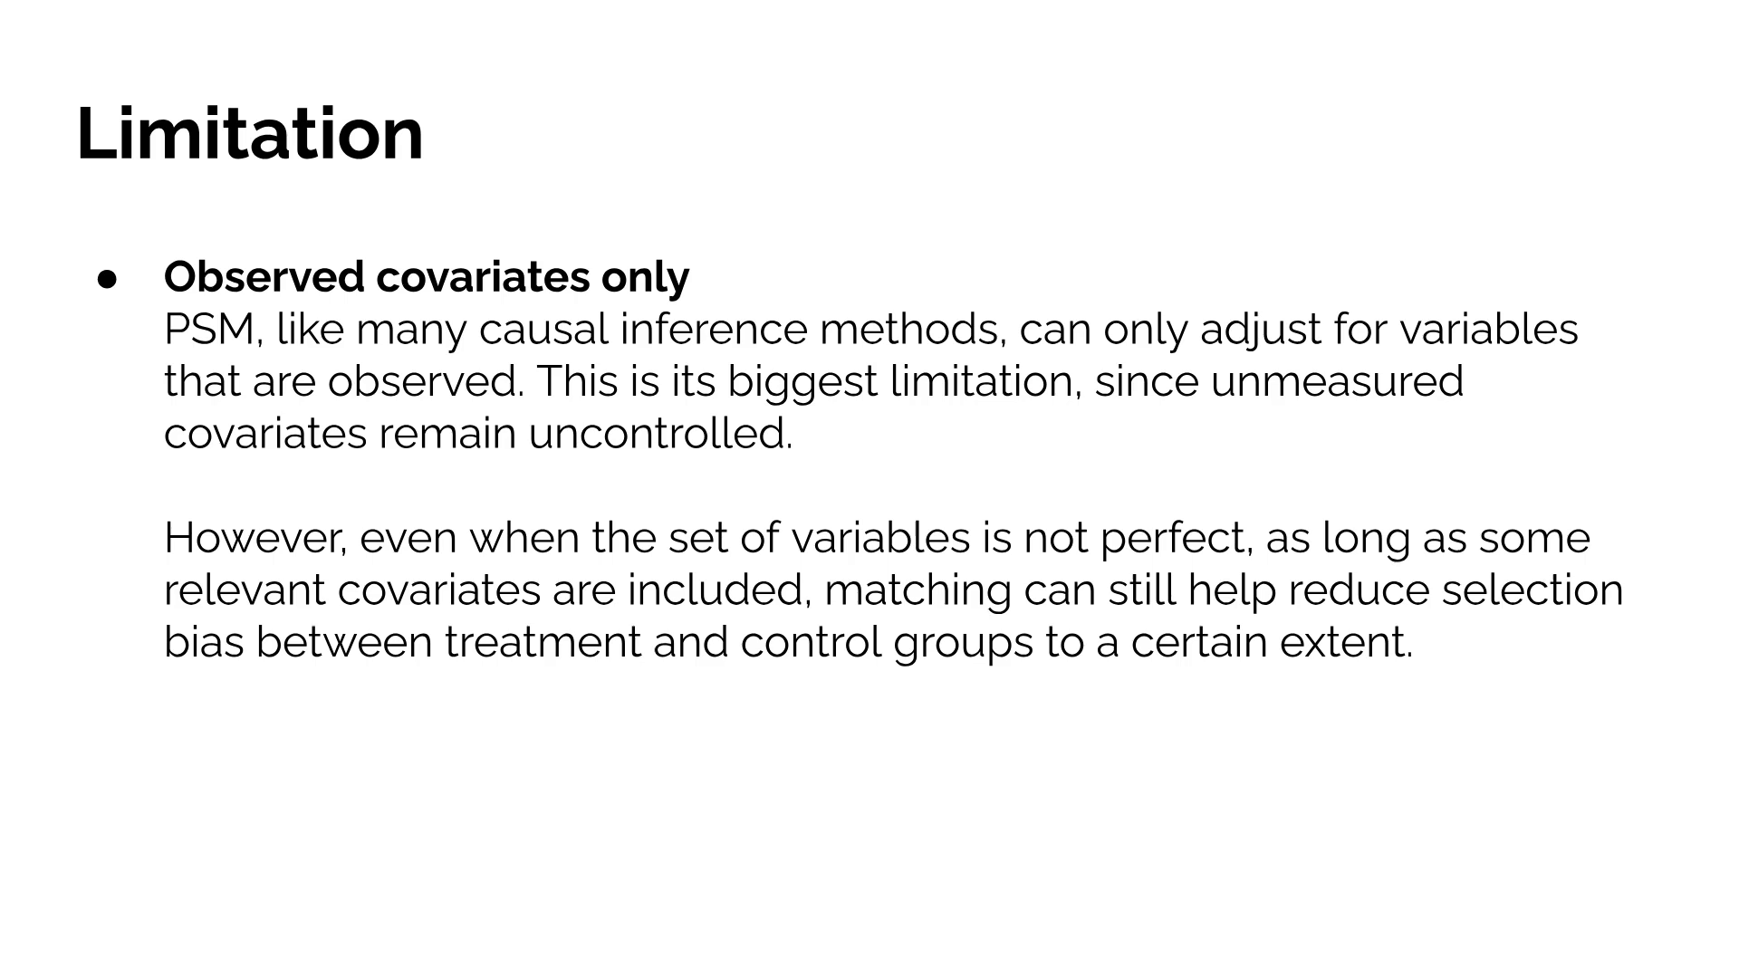